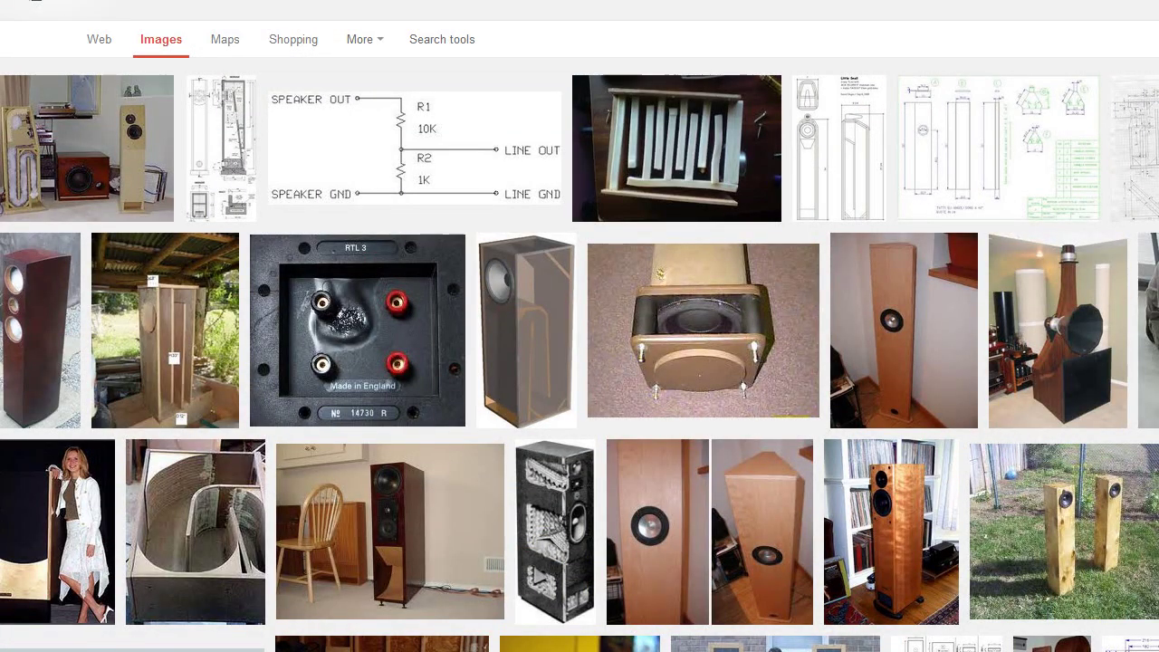
Scroll the transmission-line speaker results and open the blue labyrinth speaker image's preview.
scroll(580, 326, "down", 1)
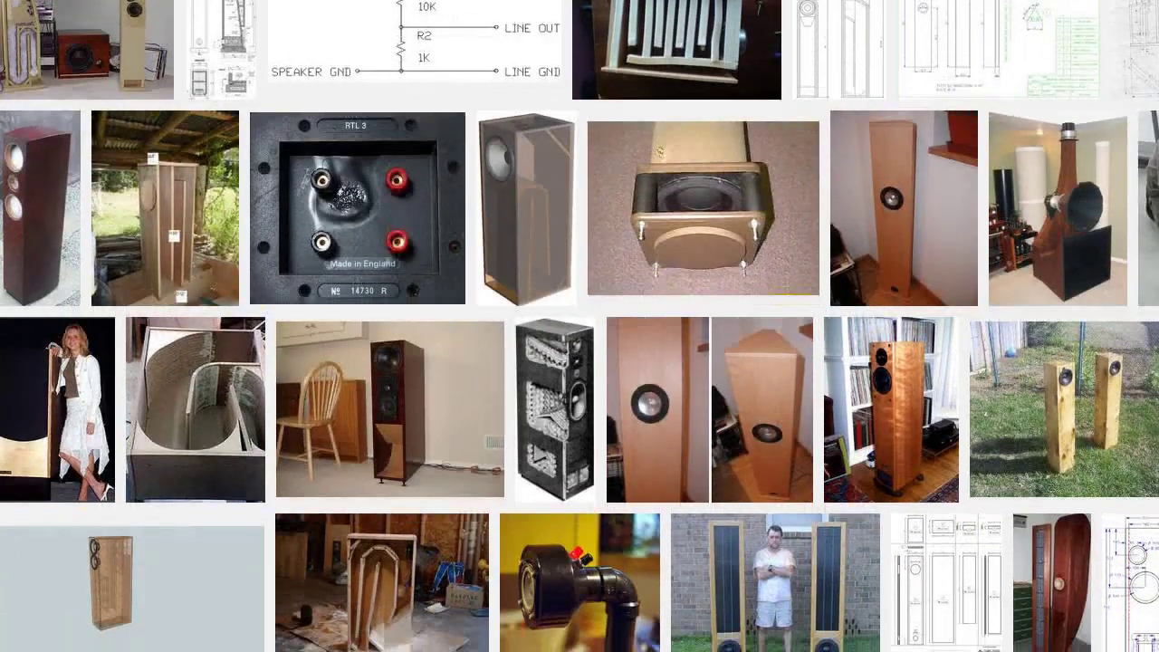
scroll(579, 326, "down", 3)
left_click(276, 543)
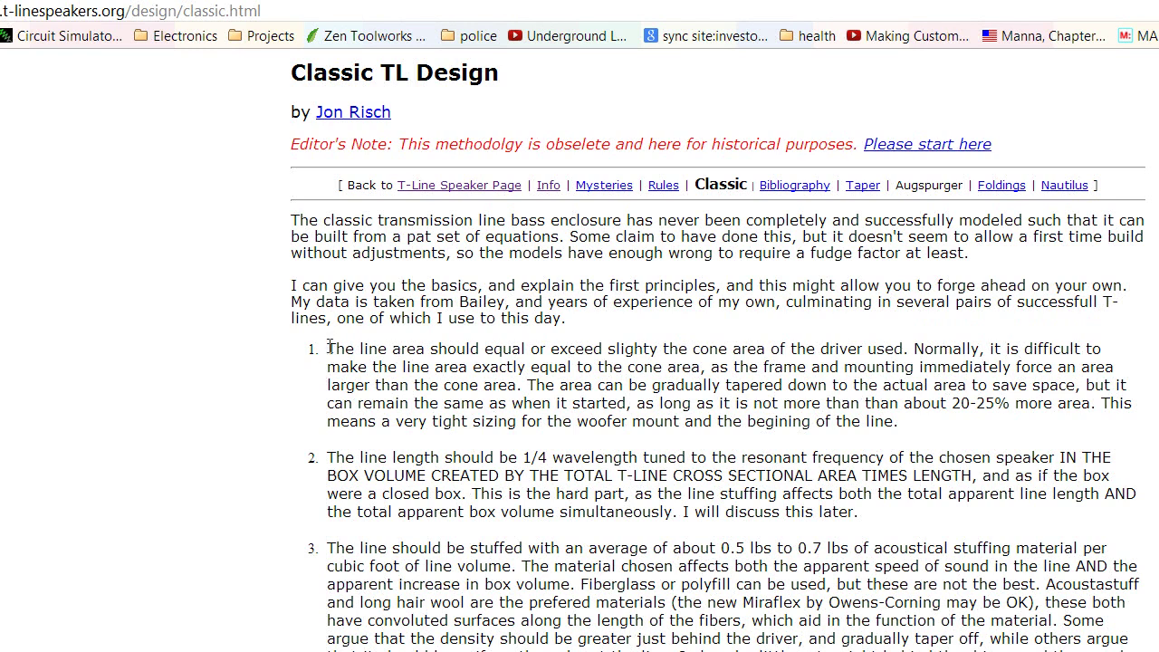
Highlight rule 1's line-area sentence and the start of the line-length rule.
left_click_drag(329, 350, 915, 349)
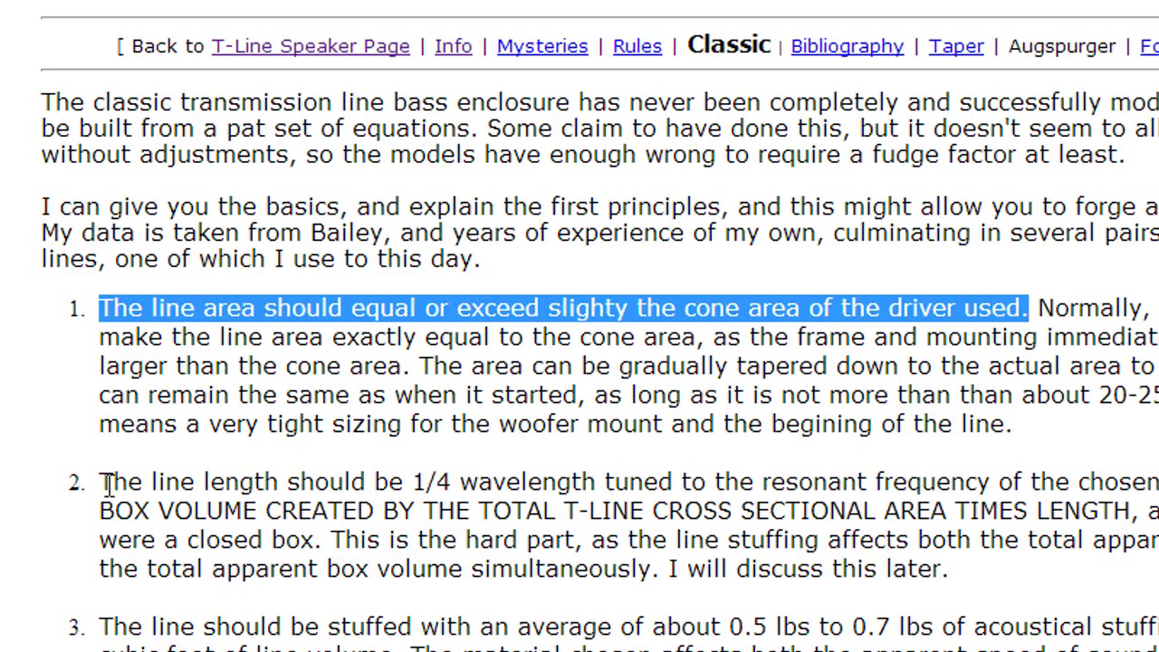
left_click_drag(99, 486, 584, 489)
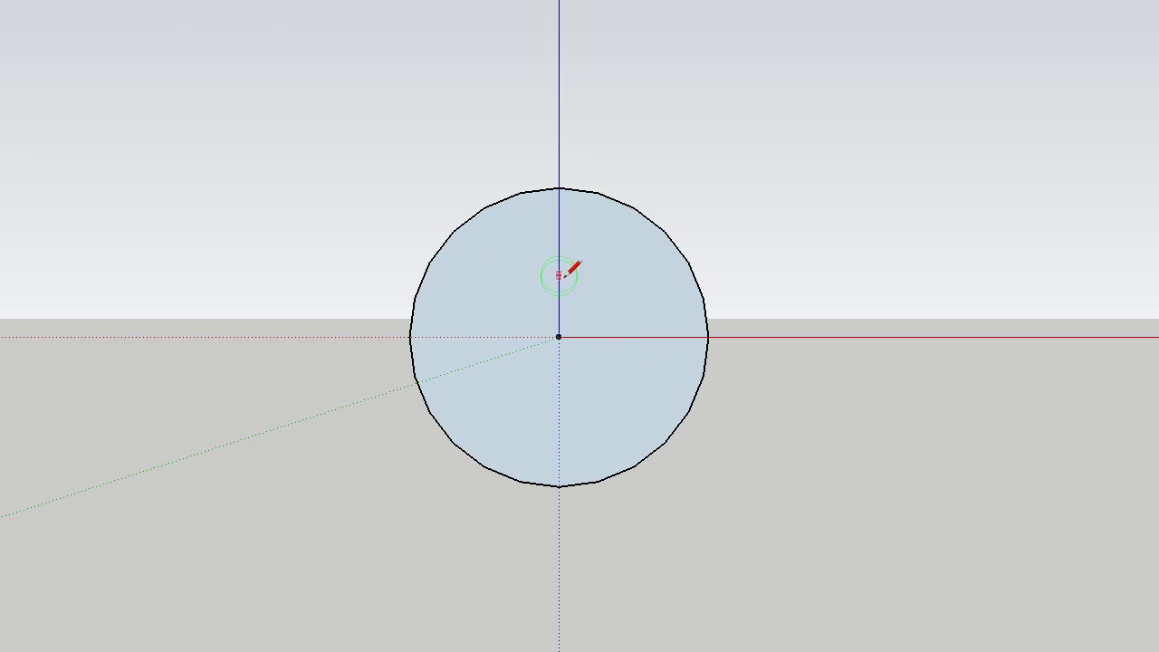
Draw two concentric rings centred on the origin just inside the disc's edge.
left_click(559, 337)
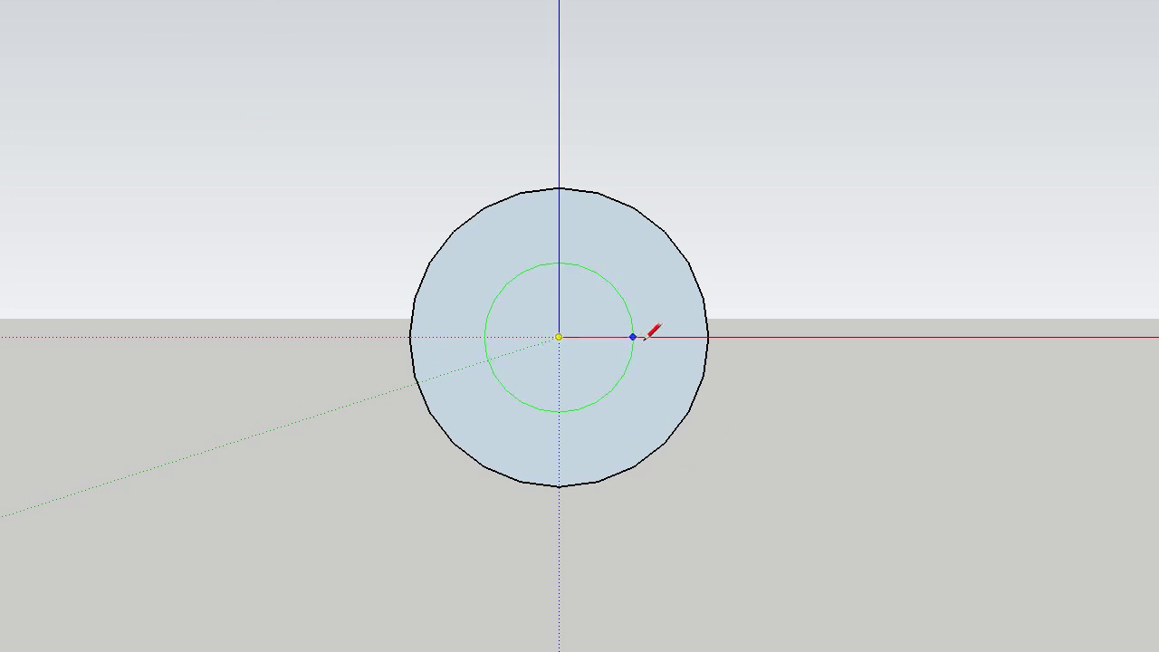
left_click(704, 343)
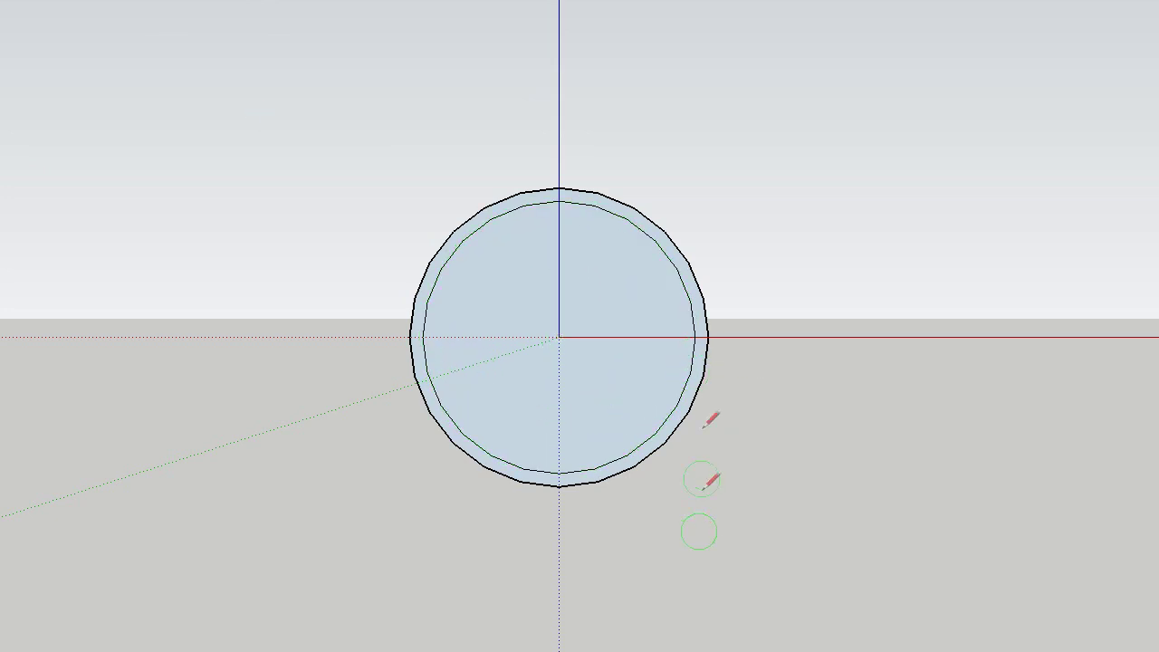
left_click(559, 337)
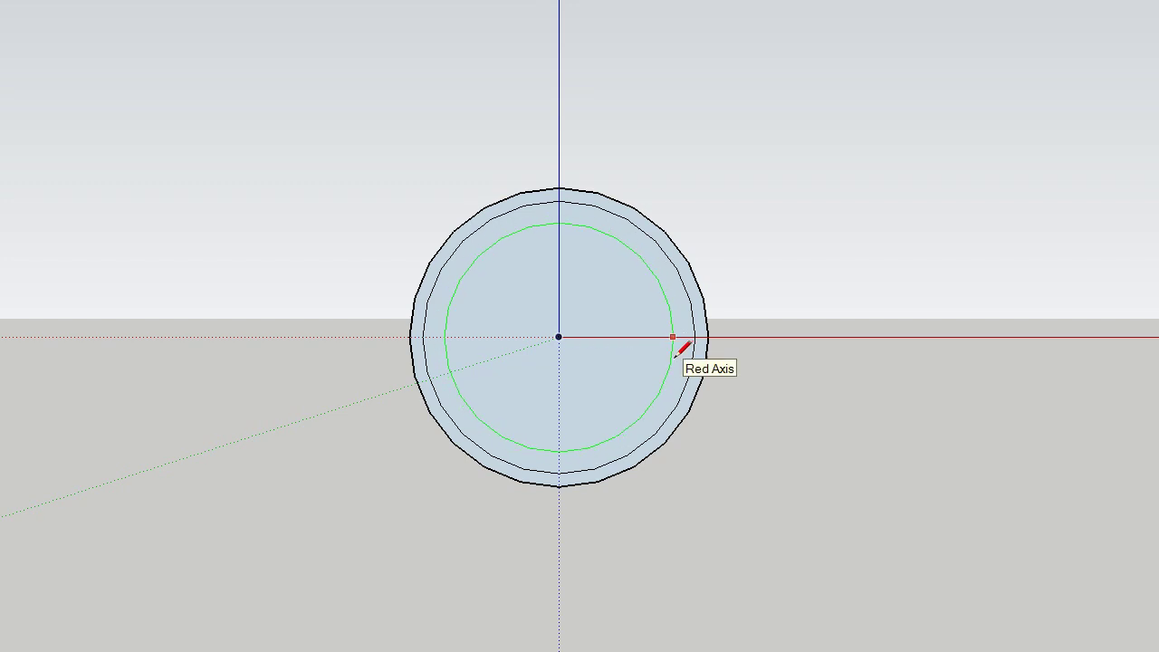
left_click(672, 337)
Add a small centre circle at the origin, then begin a straight line across the inner ring.
left_click(576, 203)
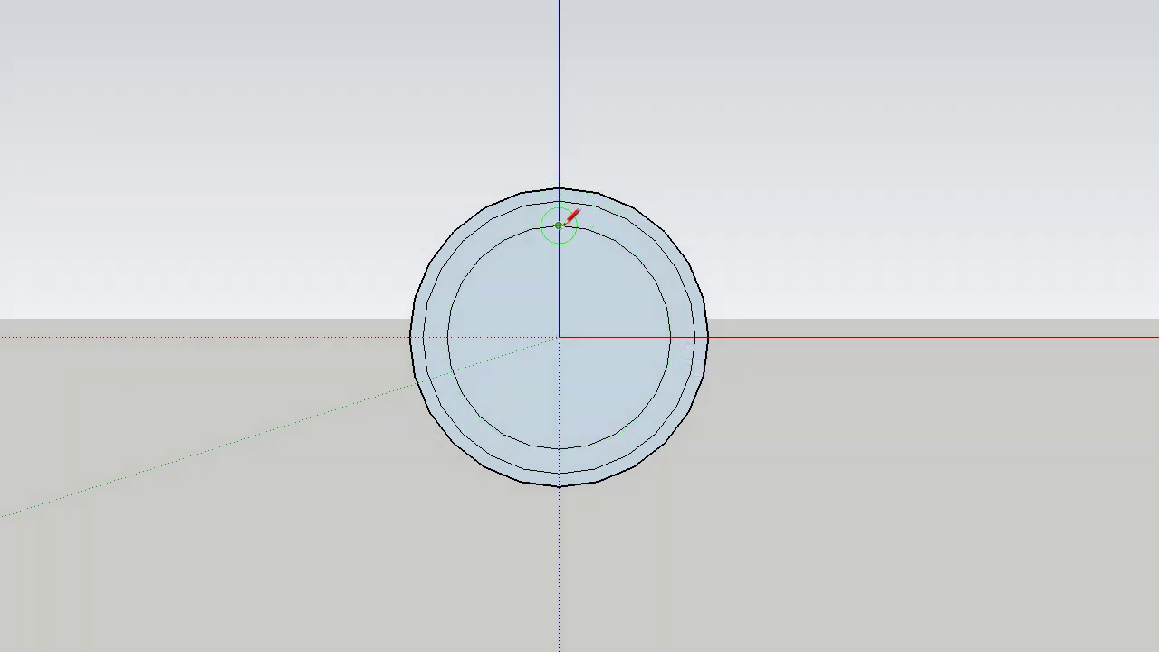
left_click(558, 337)
left_click(598, 337)
key("l")
left_click(446, 337)
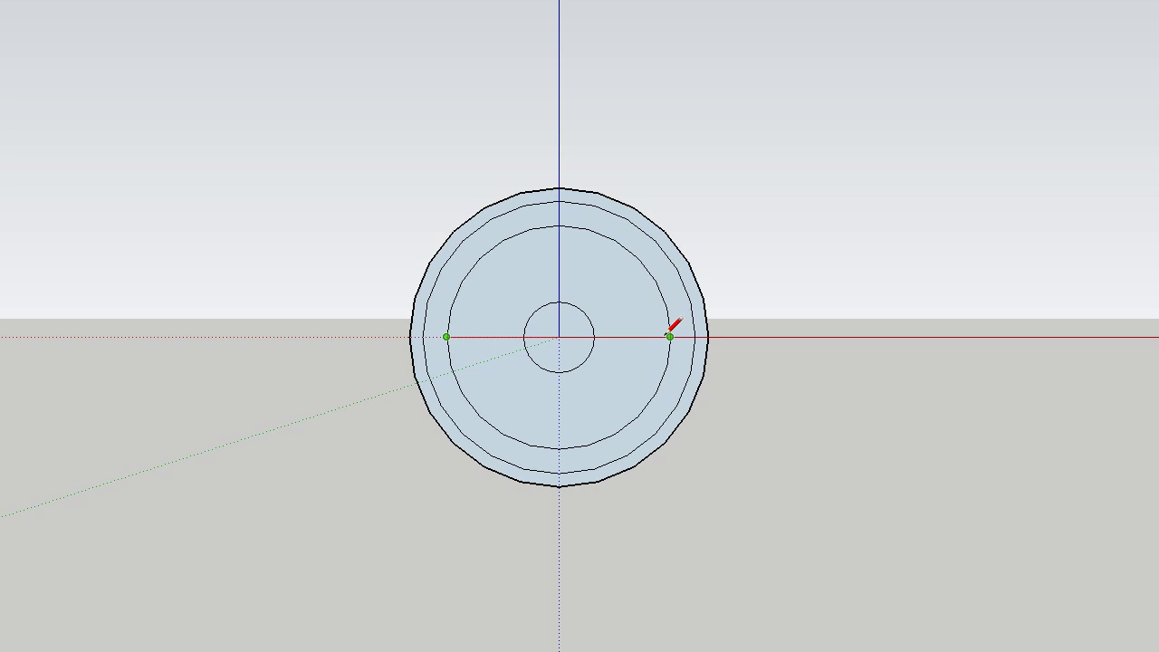
Cancel the unfinished line and delete the small centre circle.
key("Escape")
left_click(531, 315)
key("Delete")
Label the driver face with its area, 1.3316 Feet², placed above right.
key("alt+t")
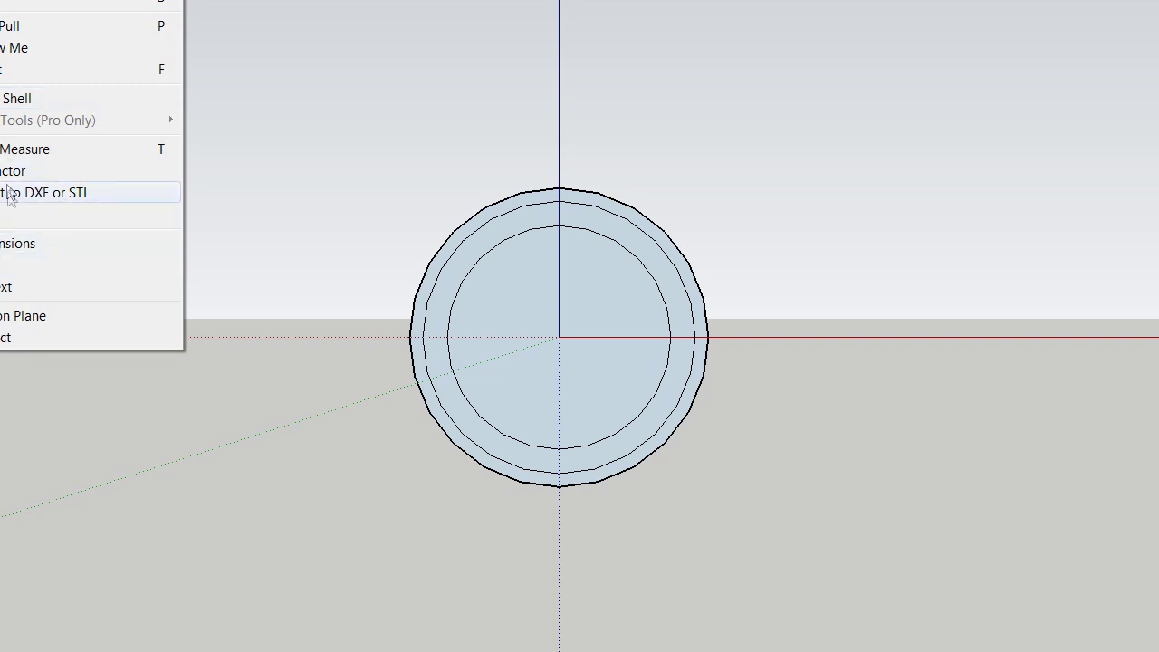
left_click(13, 265)
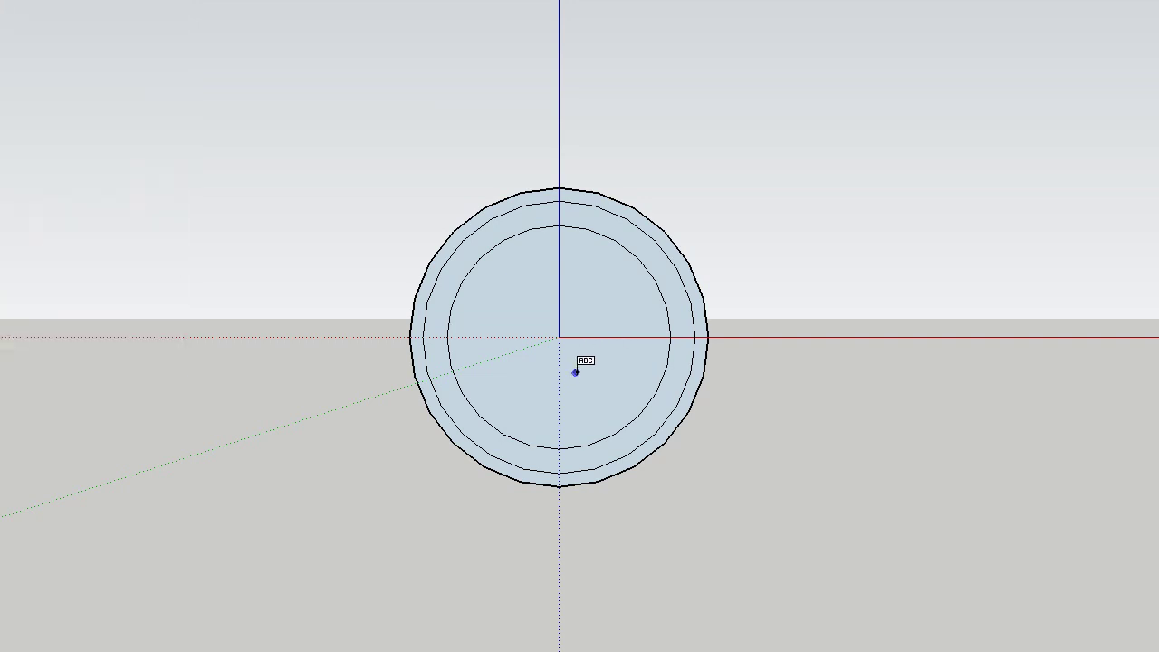
left_click(577, 371)
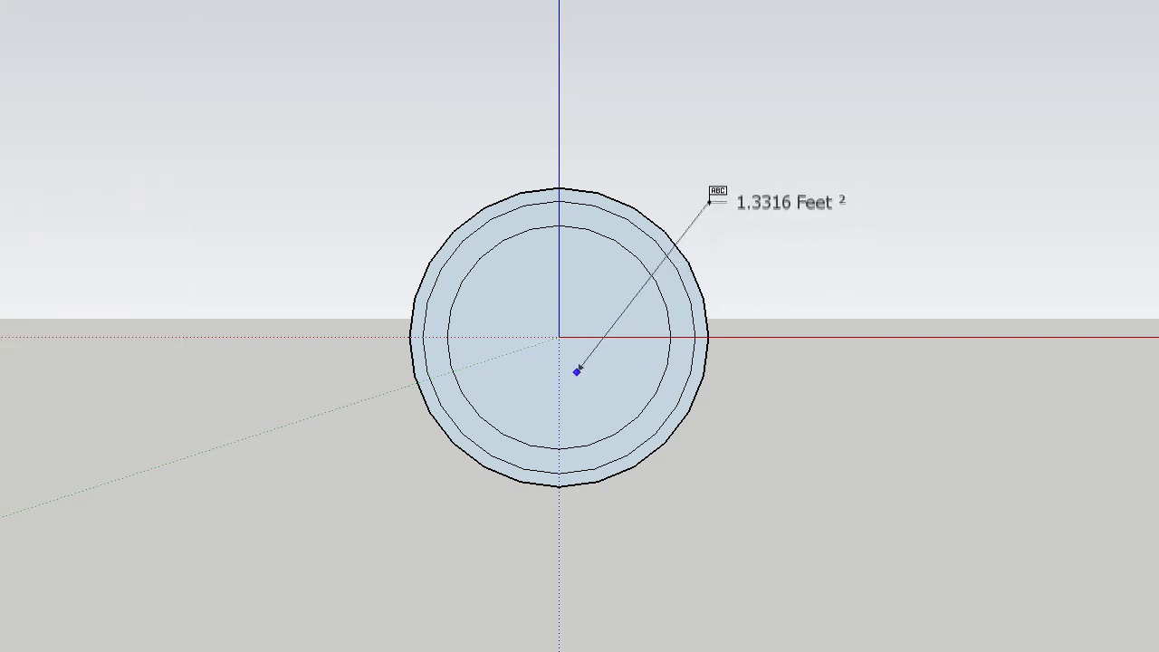
left_click(710, 203)
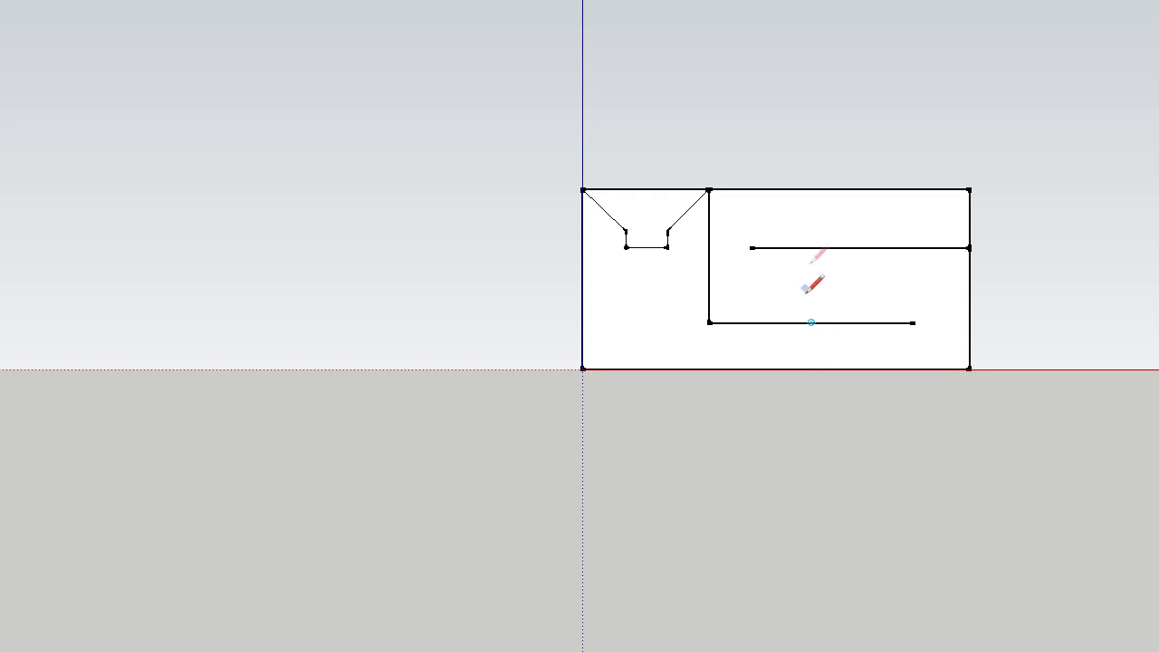
Draw a vertical edge from the lower internal wall to the bottom, then select the new panel.
left_click(812, 322)
left_click(812, 369)
mouse_move(828, 367)
left_mouse_down()
mouse_move(851, 387)
mouse_move(1143, 407)
left_mouse_up()
scroll(758, 362, "up", 6)
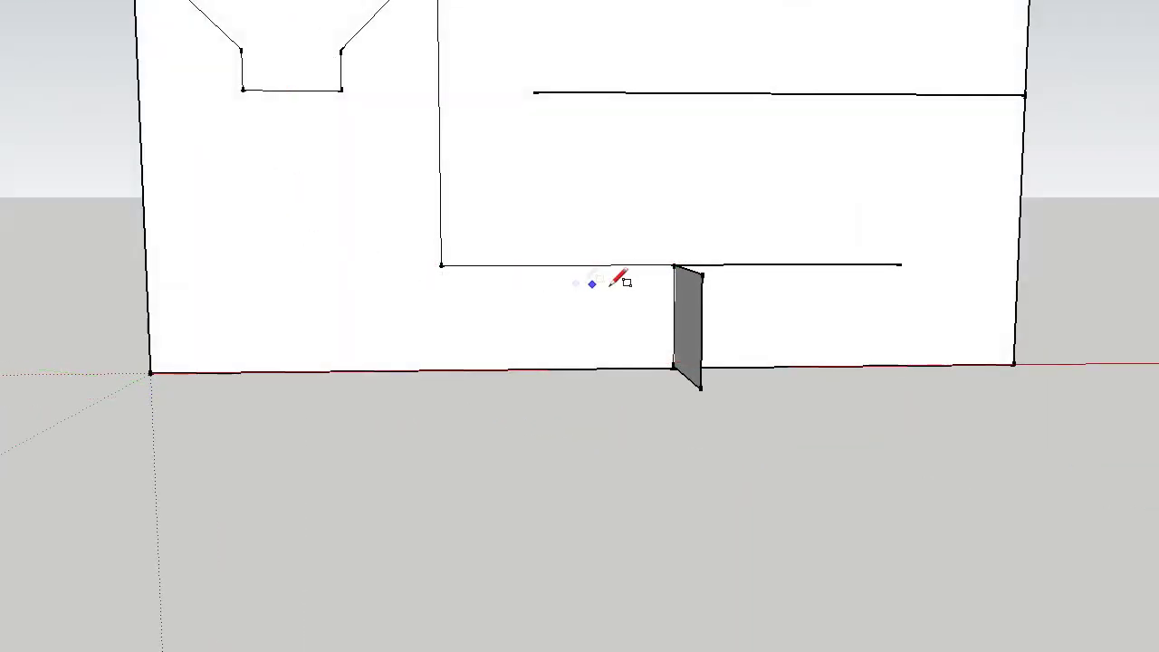
mouse_move(1059, 328)
left_mouse_down()
mouse_move(771, 459)
mouse_move(555, 168)
left_mouse_up()
key("space")
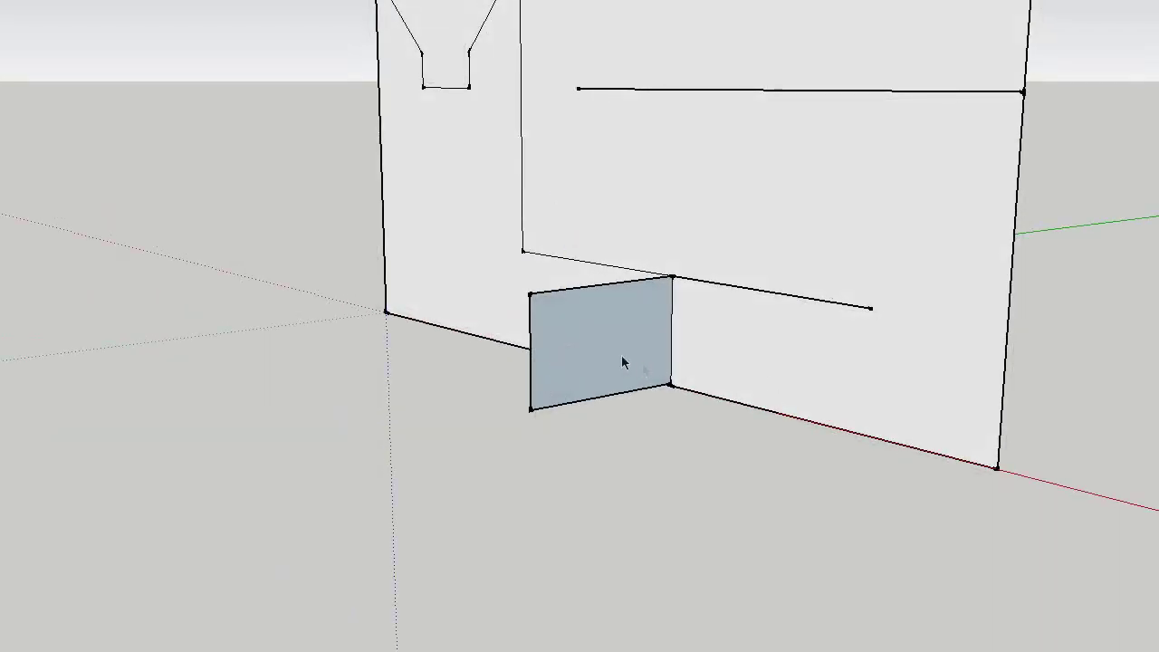
left_click(661, 304)
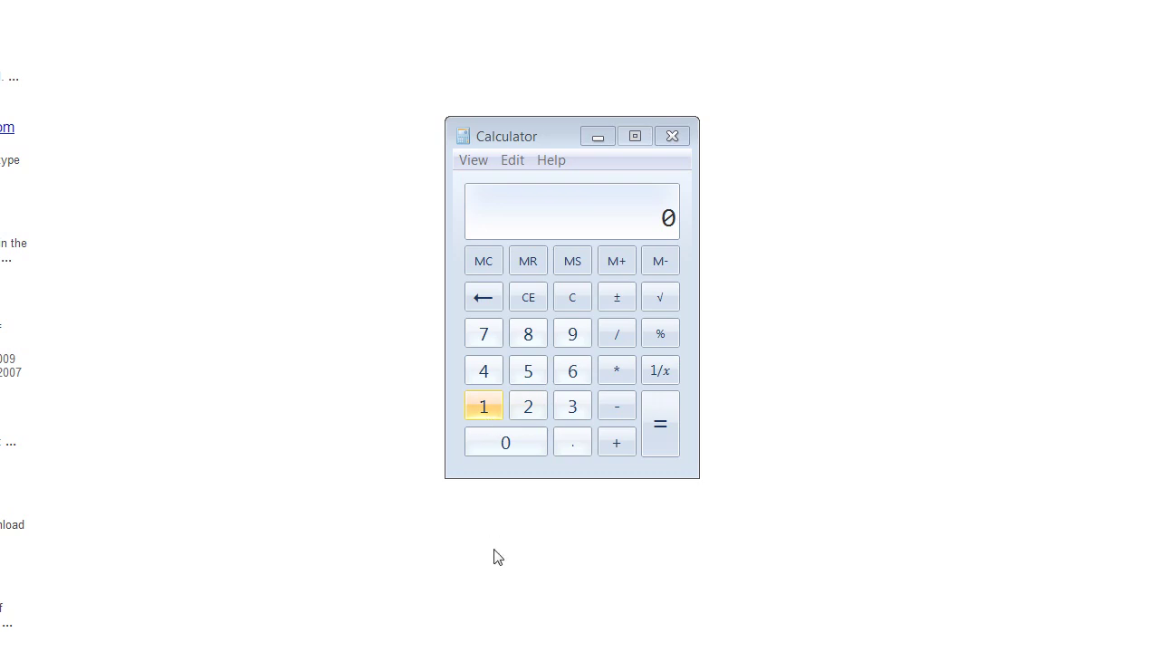
Compute 1120 ÷ 30.40 on the calculator keypad.
double_click(500, 412)
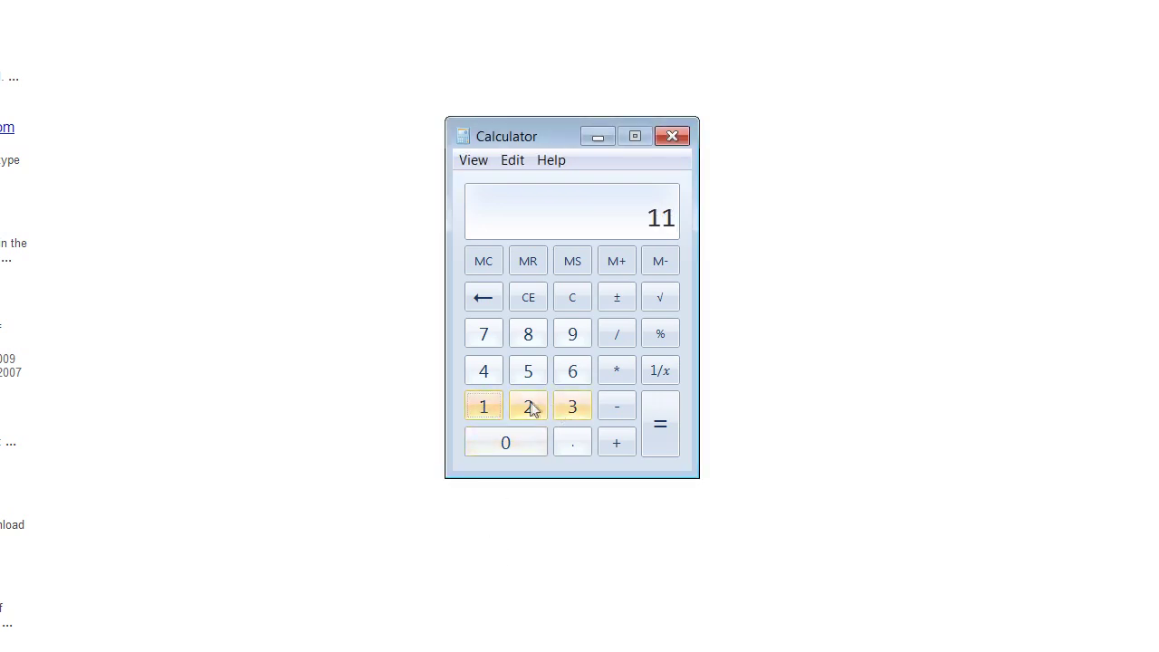
left_click(530, 407)
left_click(510, 444)
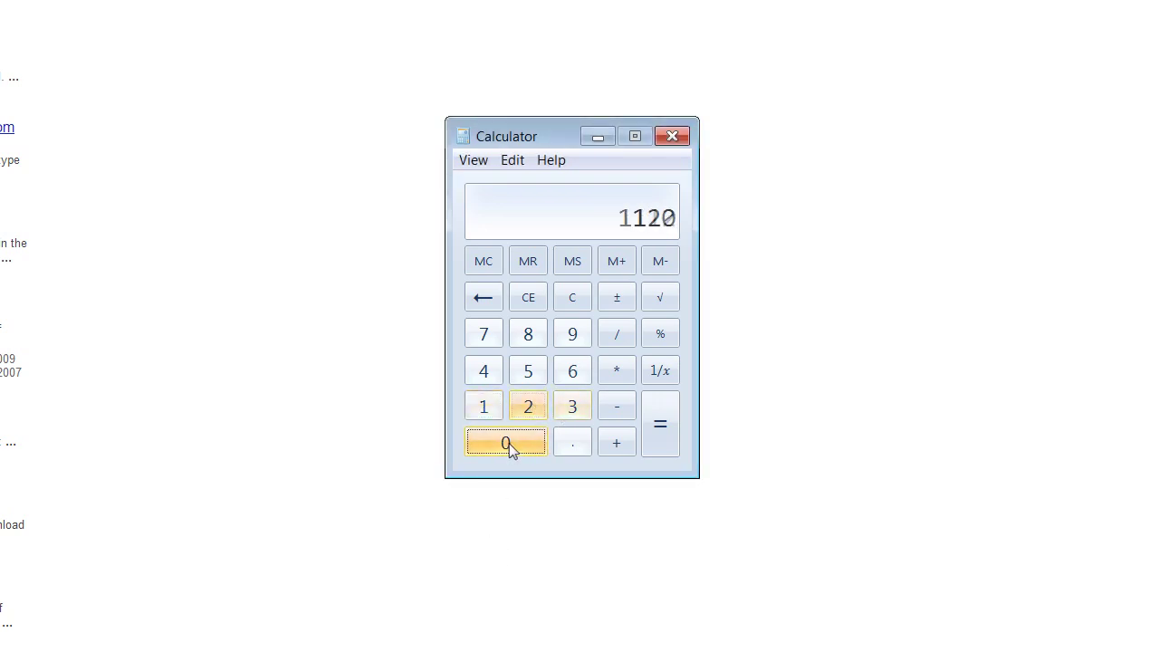
left_click(618, 337)
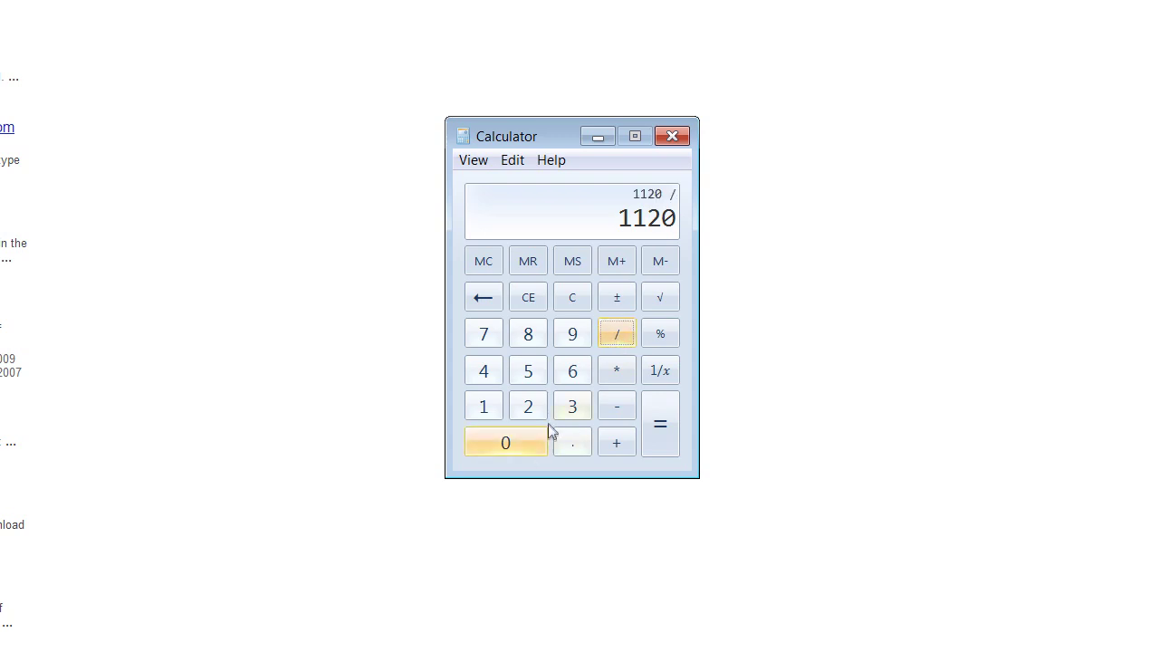
left_click(569, 412)
left_click(531, 447)
left_click(572, 444)
left_click(484, 371)
left_click(507, 443)
left_click(668, 429)
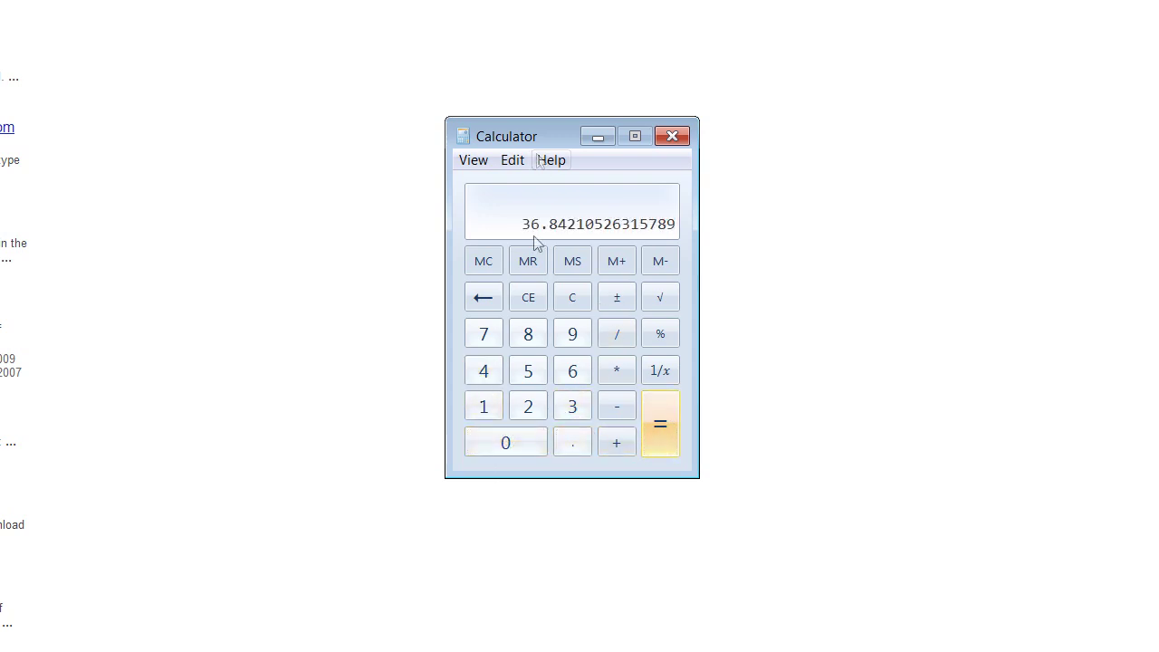
Divide that result by 4 to get 9.210526315789474.
left_click(620, 334)
left_click(490, 375)
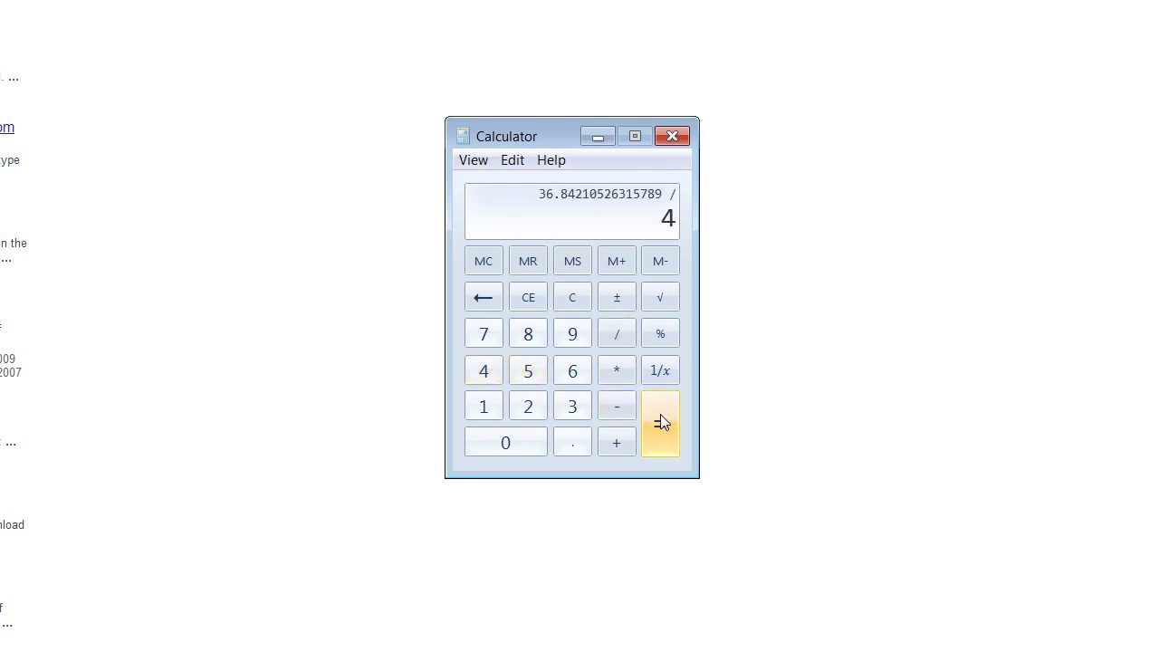
left_click(668, 427)
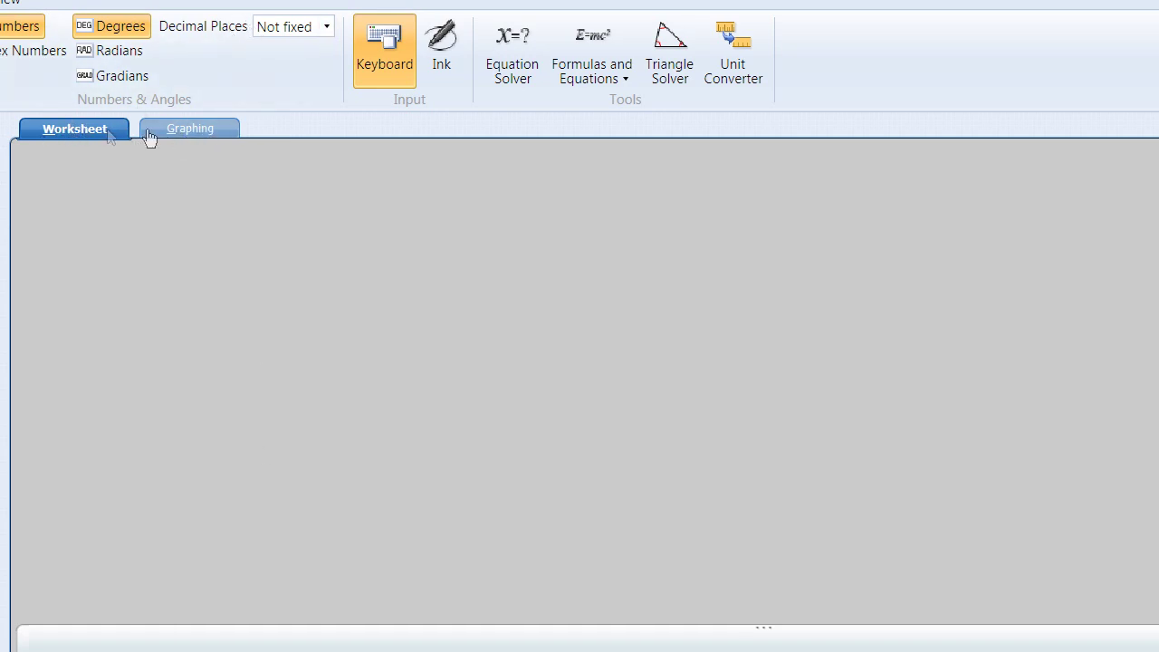
Enter y = 280/(x/12) as the first graphing equation and store it.
left_click(192, 130)
left_click(105, 220)
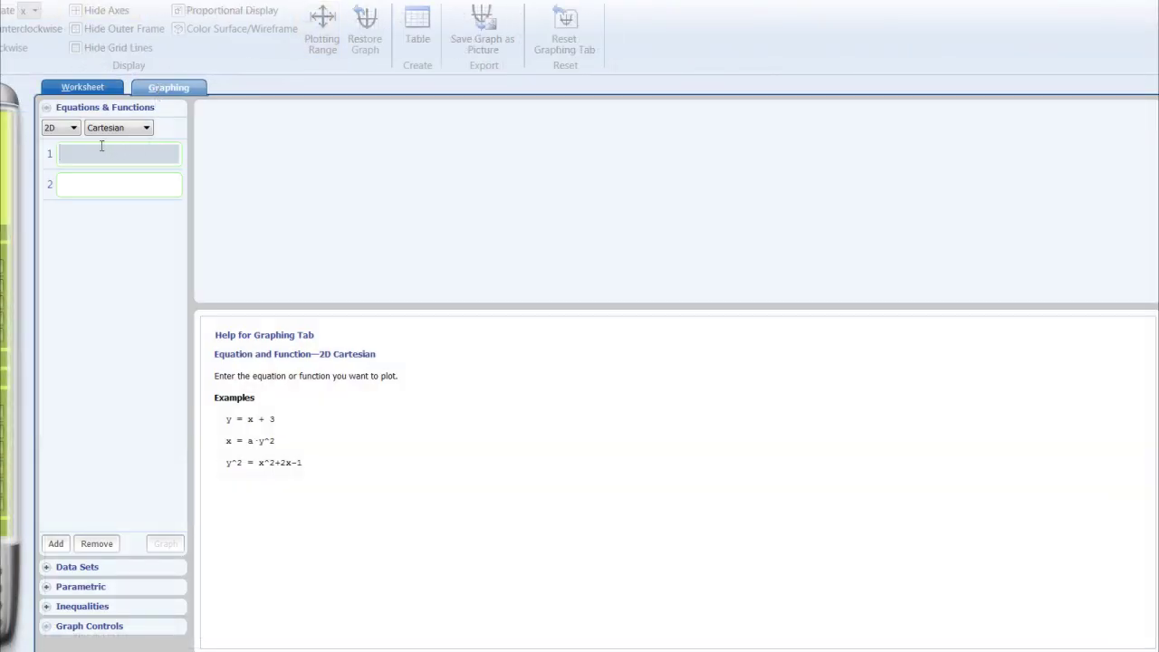
left_click(118, 152)
type("y=-")
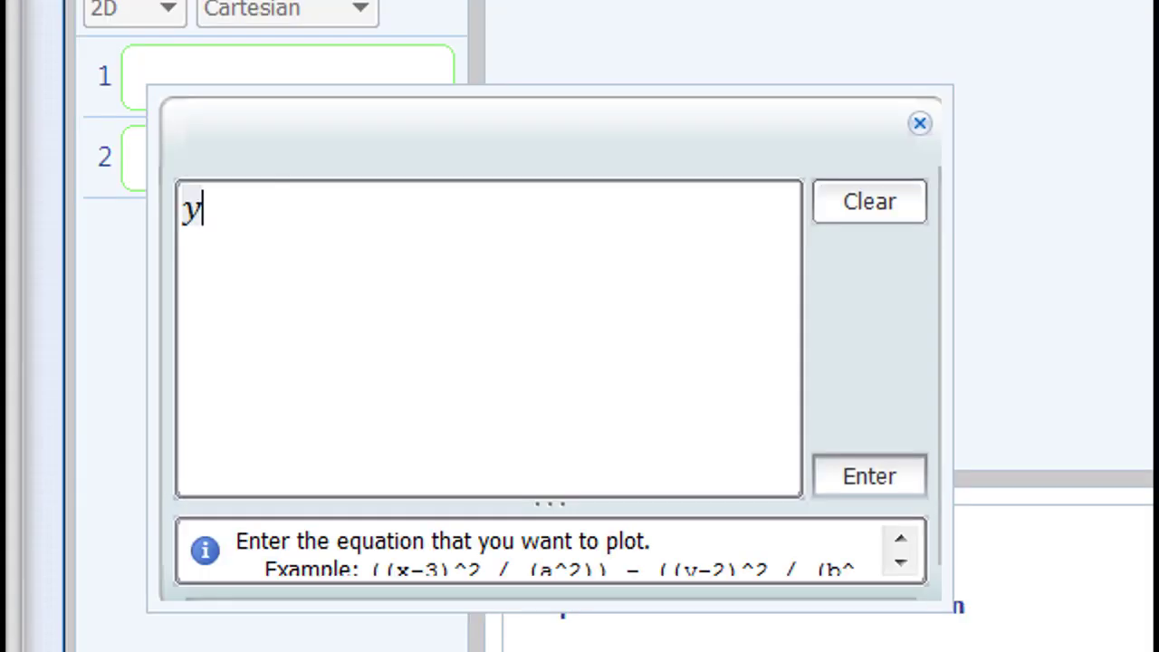
key("BackSpace")
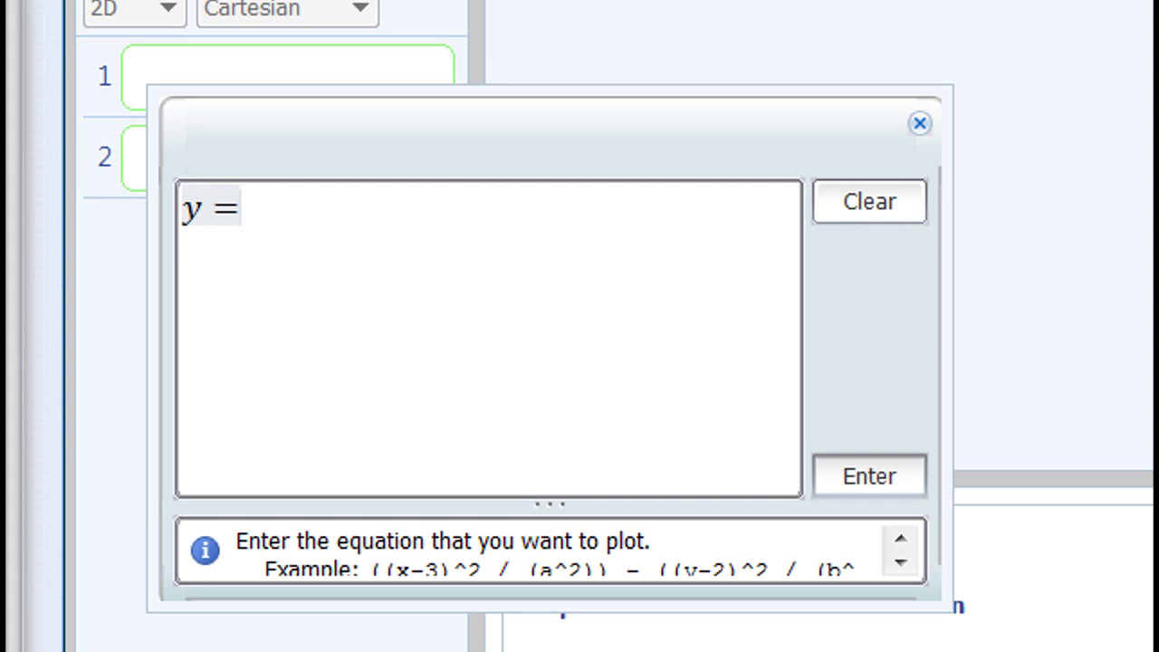
type("280/")
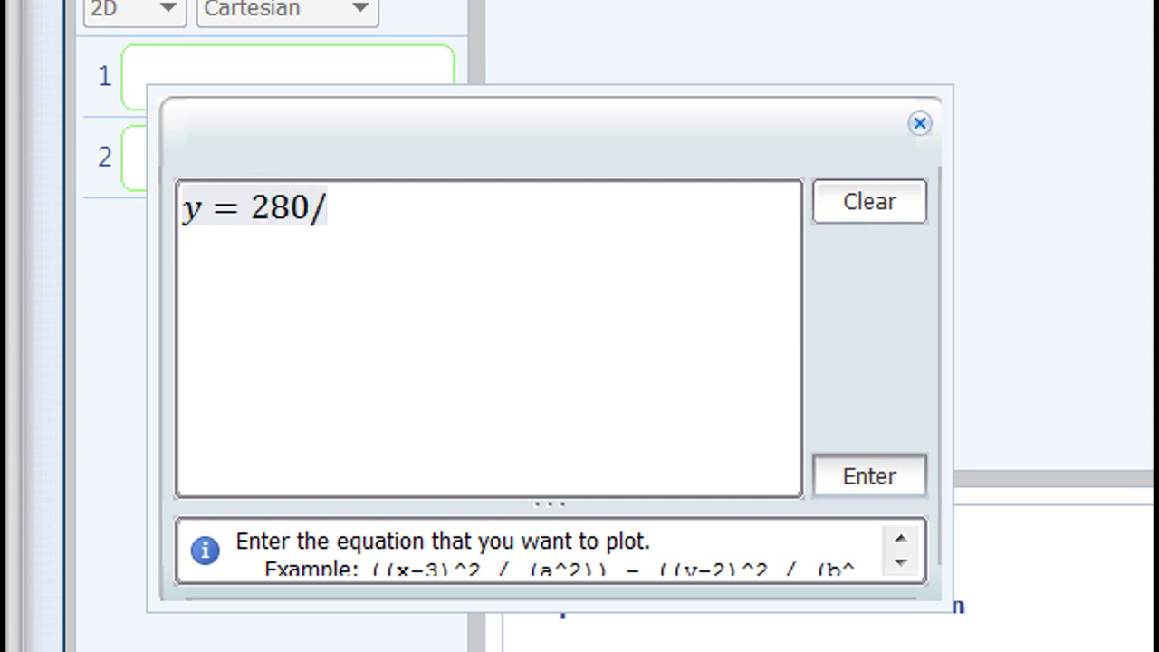
type("(x/12)")
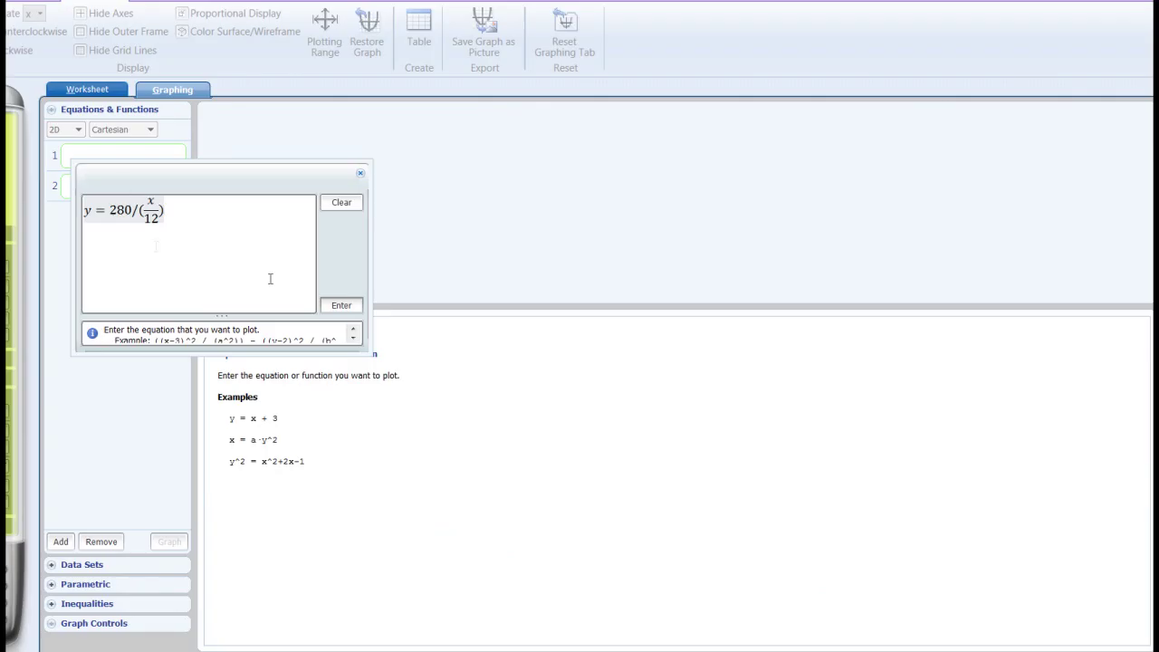
left_click(341, 306)
Reopen the first equation, check its 280 numerator and 12 denominator, and confirm it.
left_click(90, 156)
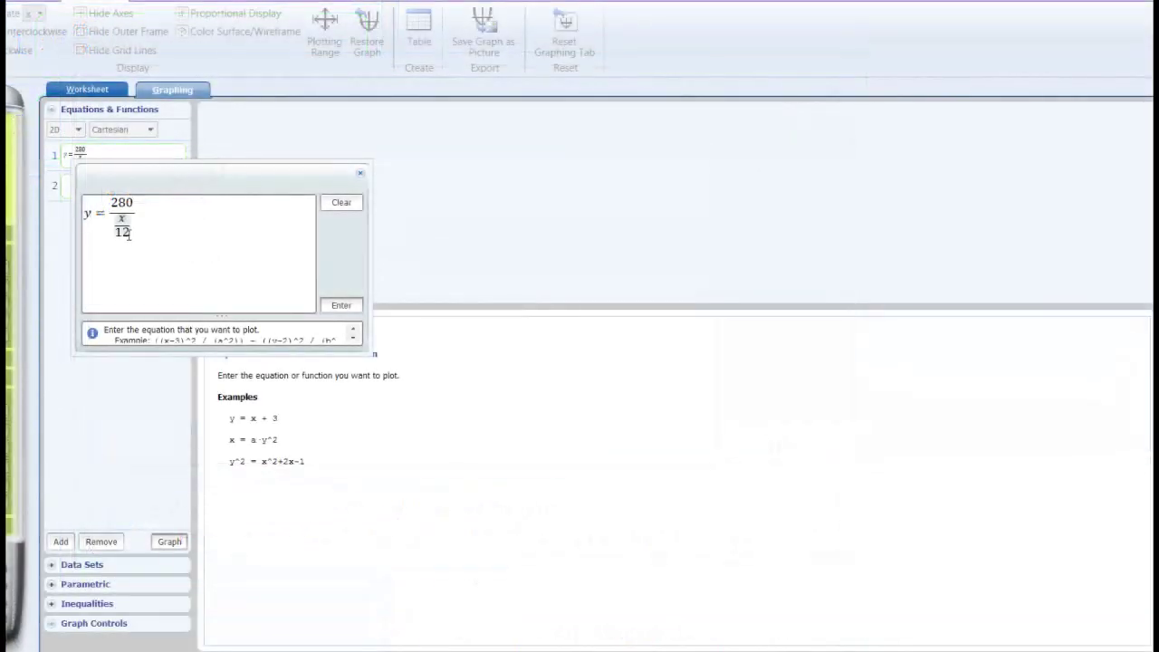
left_click(199, 248)
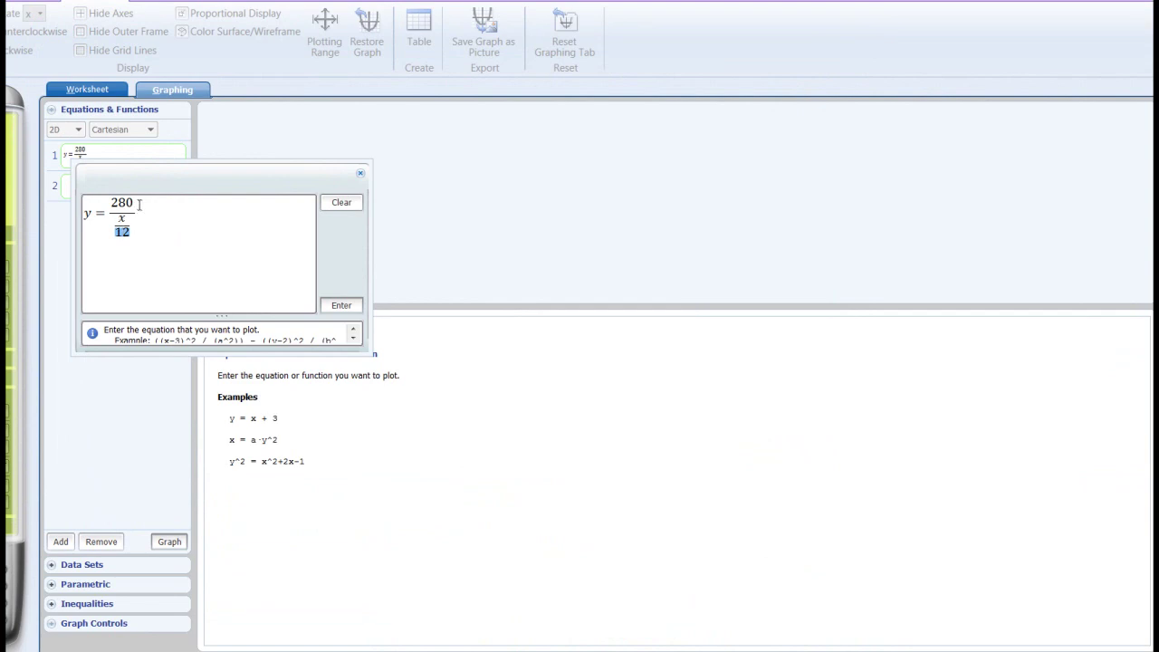
left_click(131, 202)
left_click(340, 305)
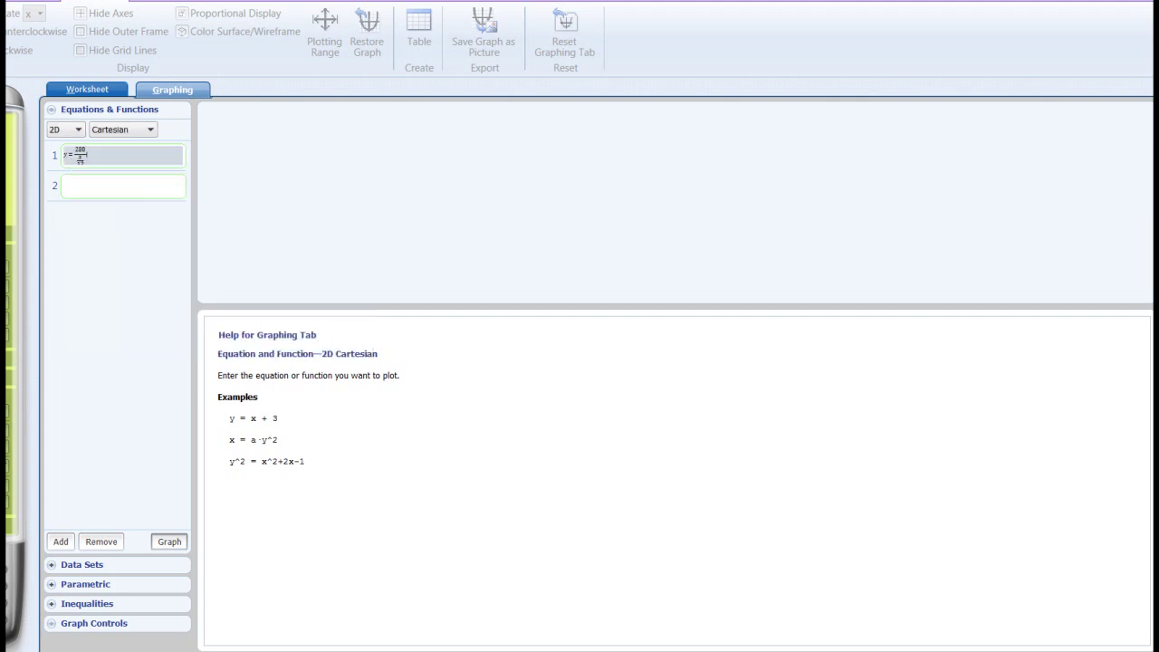
Plot y = 280/(x/12) and pan and zoom the view around the hyperbola.
left_click(170, 542)
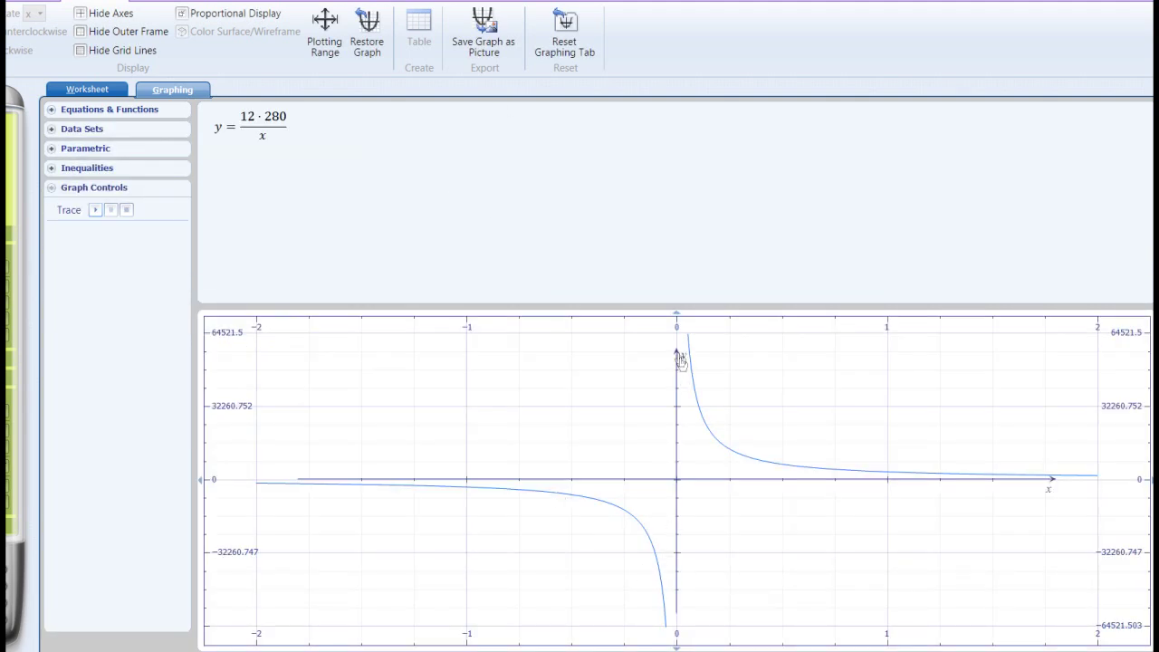
left_click_drag(686, 374, 1121, 391)
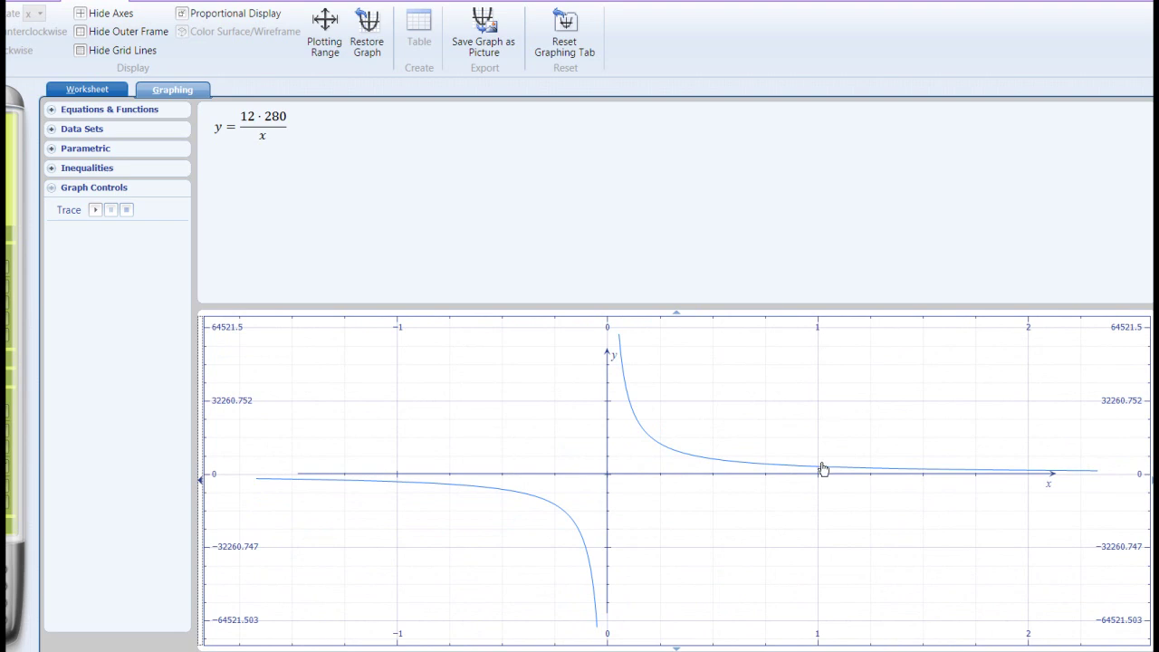
left_click_drag(823, 470, 716, 365)
scroll(696, 442, "up", 1)
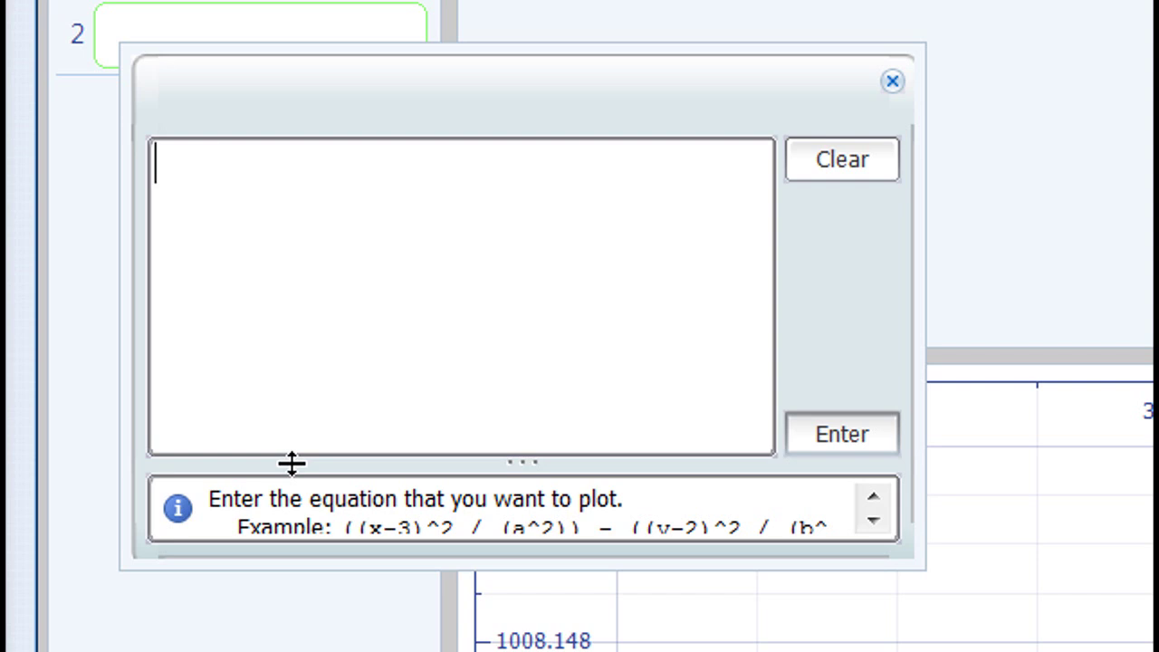
Type y = Fs(vas/vol) + 1 in the second equation, correcting the Fx typo.
type("y")
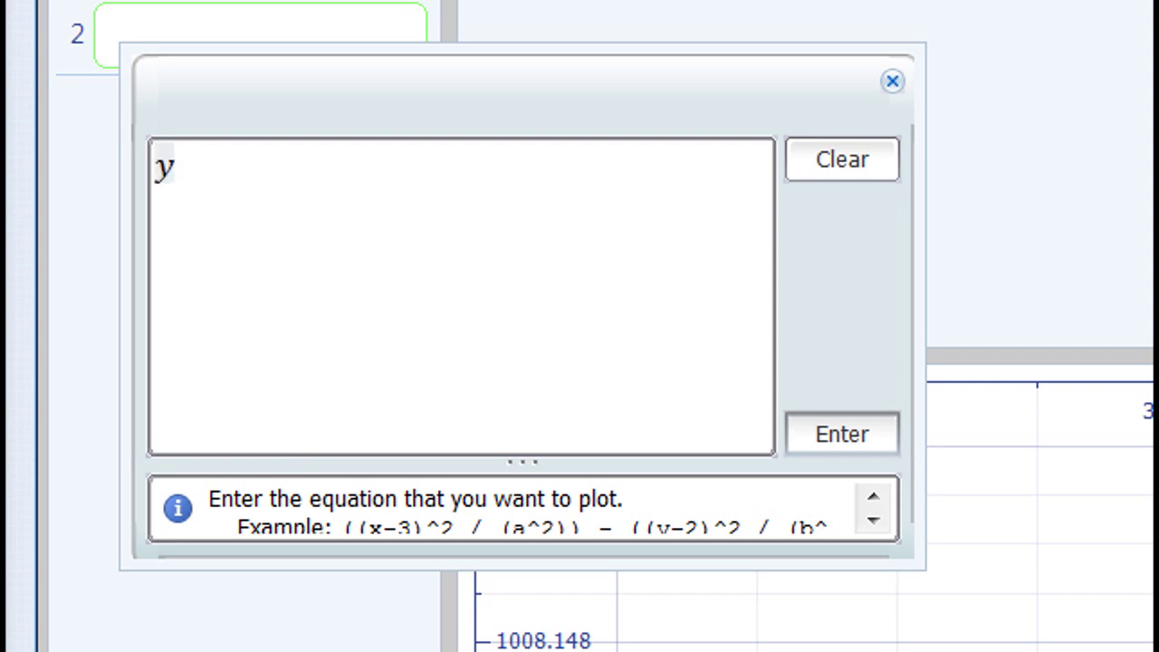
type(" = Fx")
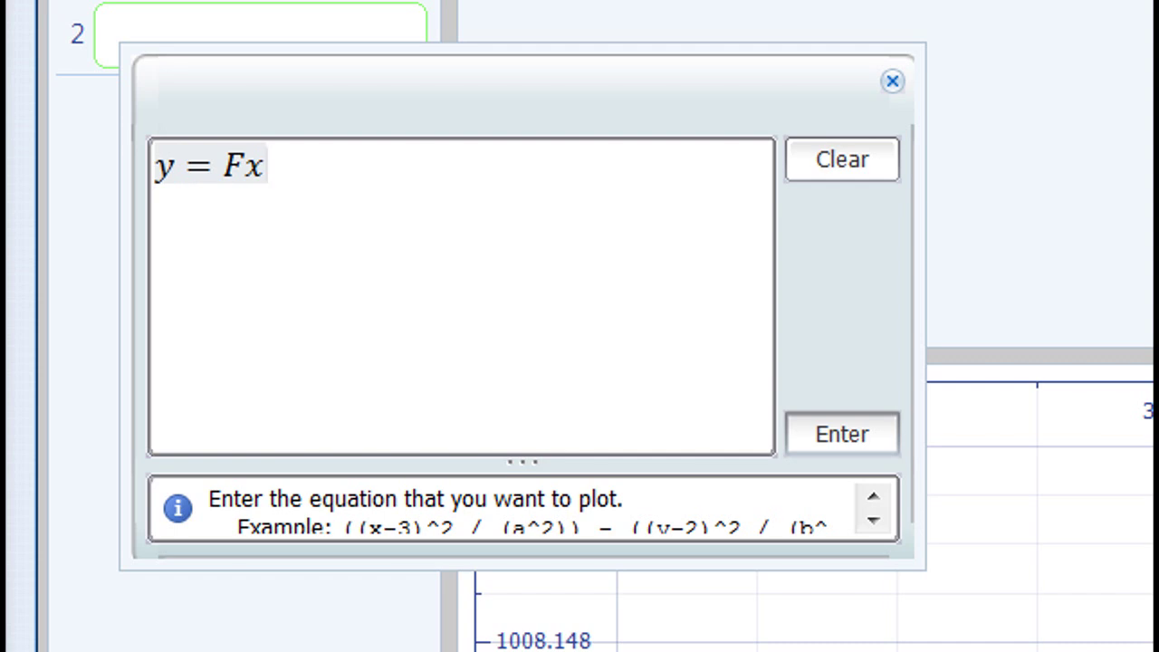
key("BackSpace")
type("s(")
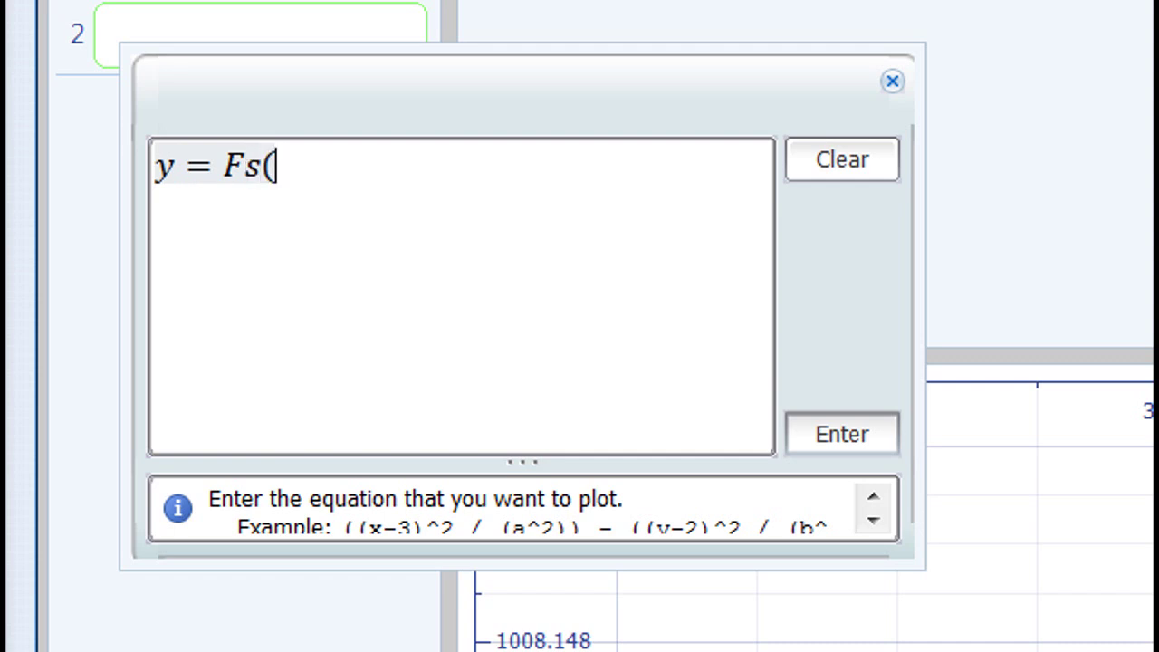
type("vas")
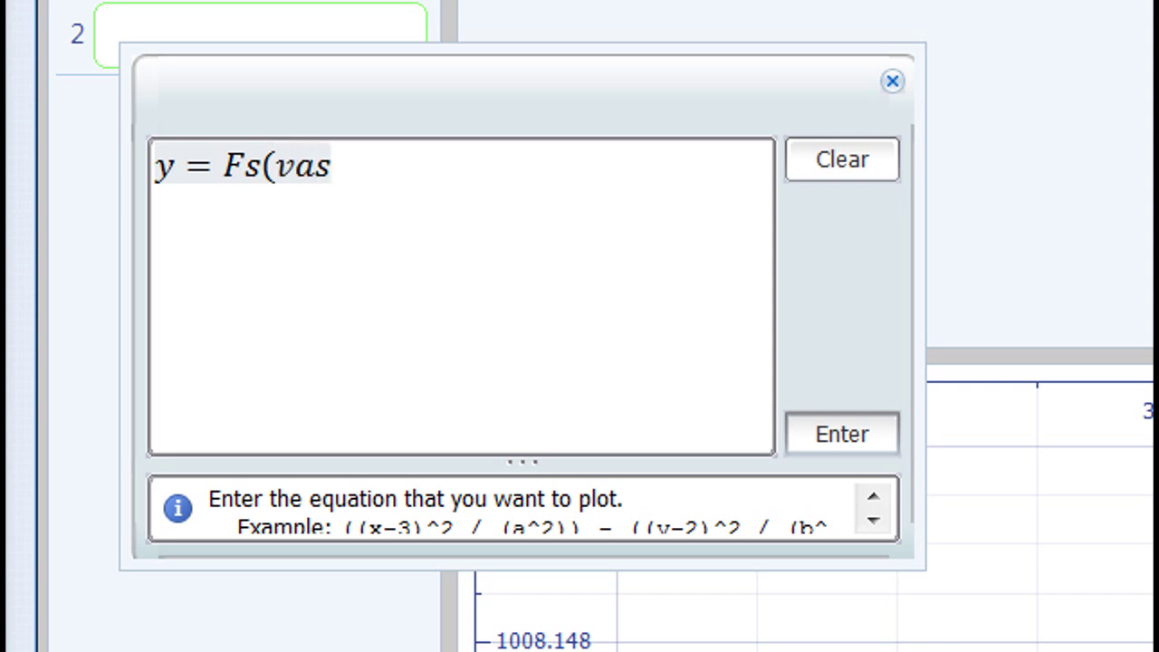
type("/vol")
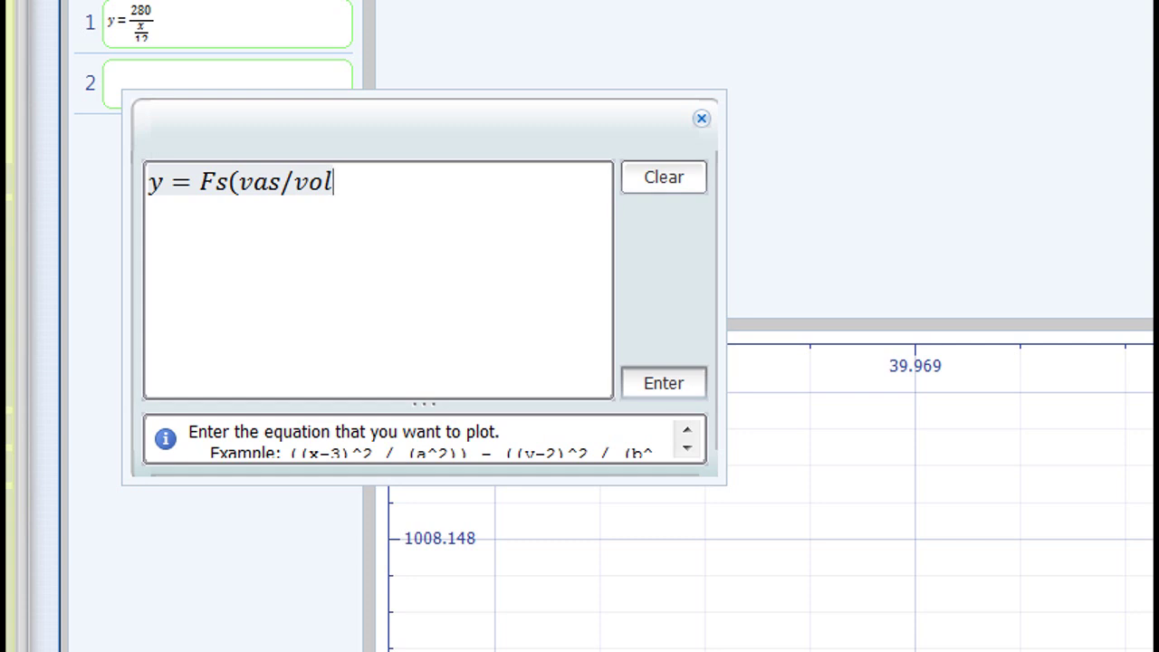
type(") ")
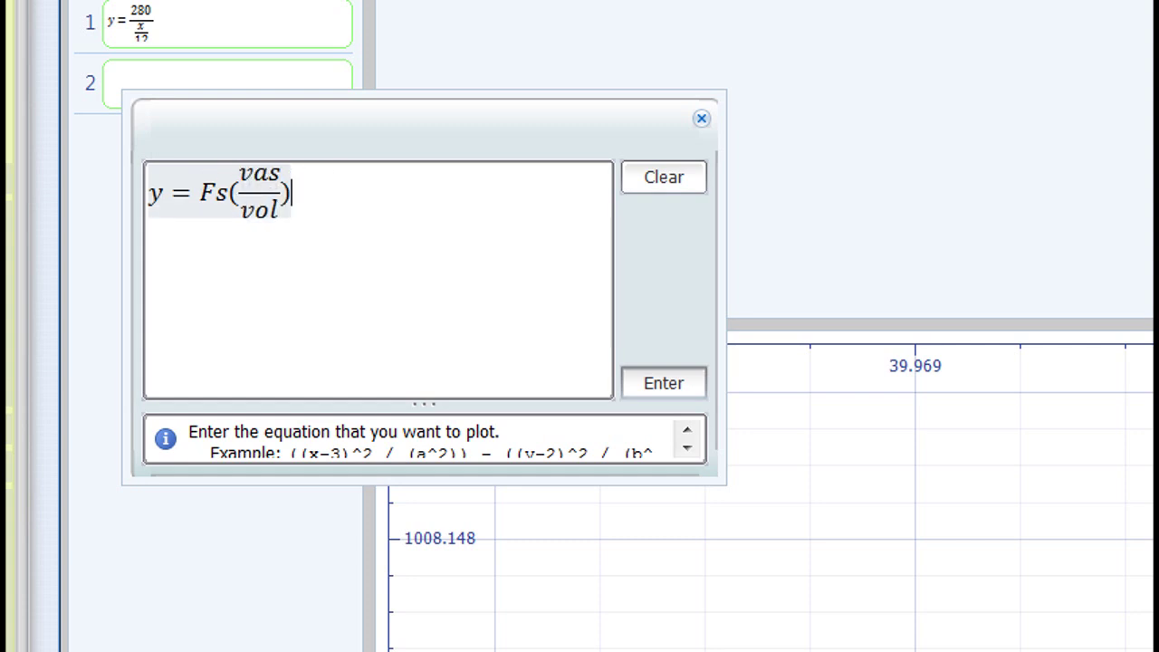
type("+ 1")
Wrap (vas/vol) + 1 in outer parentheses and add the ^.5 exponent.
key("Left")
key("Left")
key("Left")
key("Left")
key("Left")
key("Left")
key("Left")
key("Left")
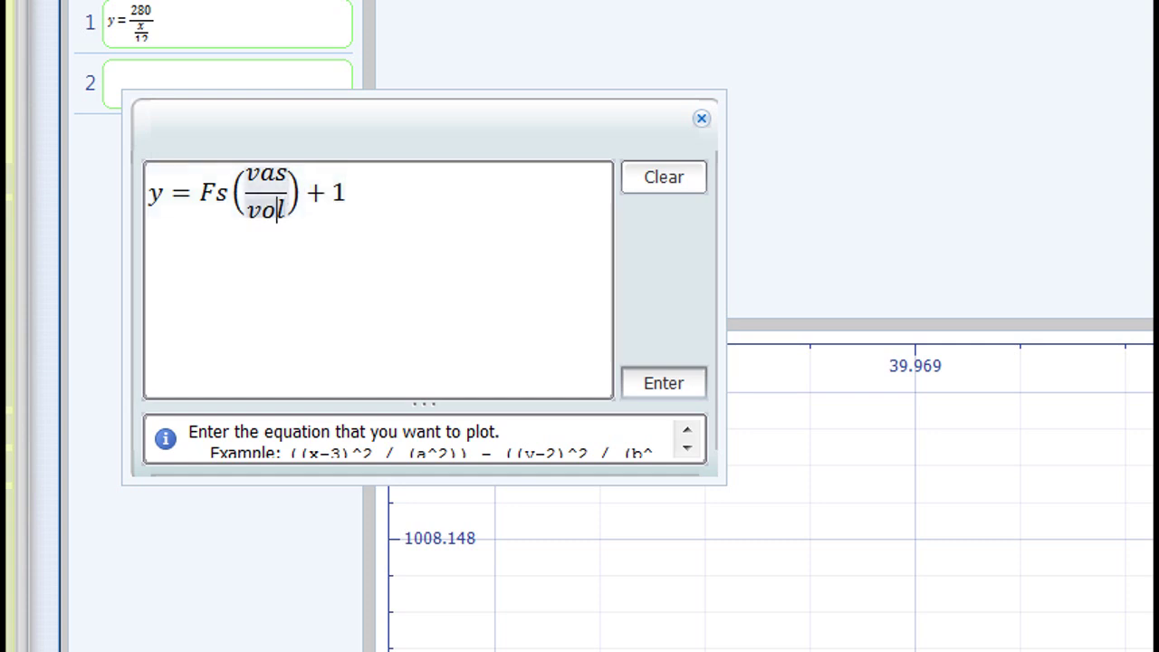
key("Left")
key("Left")
key("Left")
key("Left")
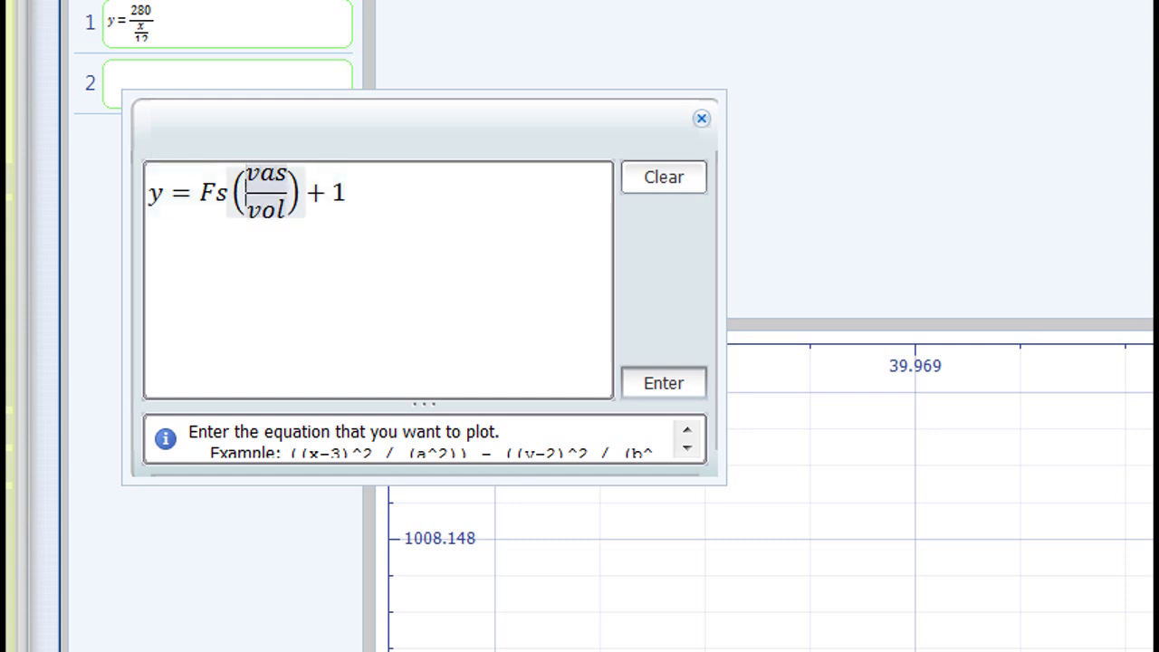
type("(")
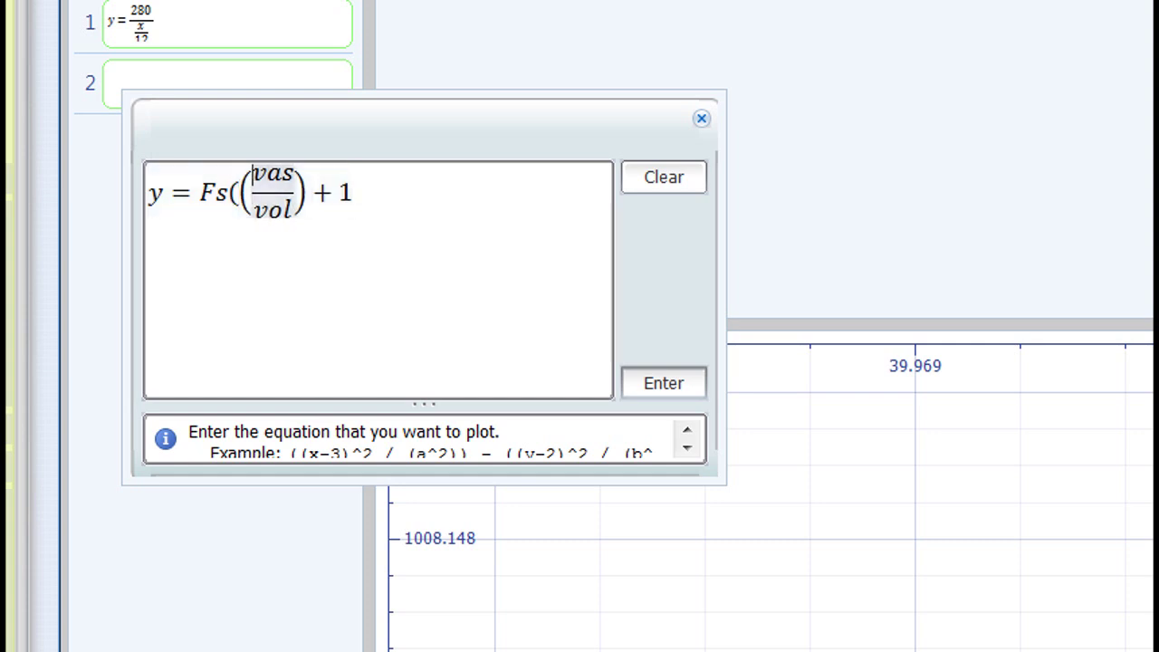
key("Down")
key("Right")
key("End")
type(")")
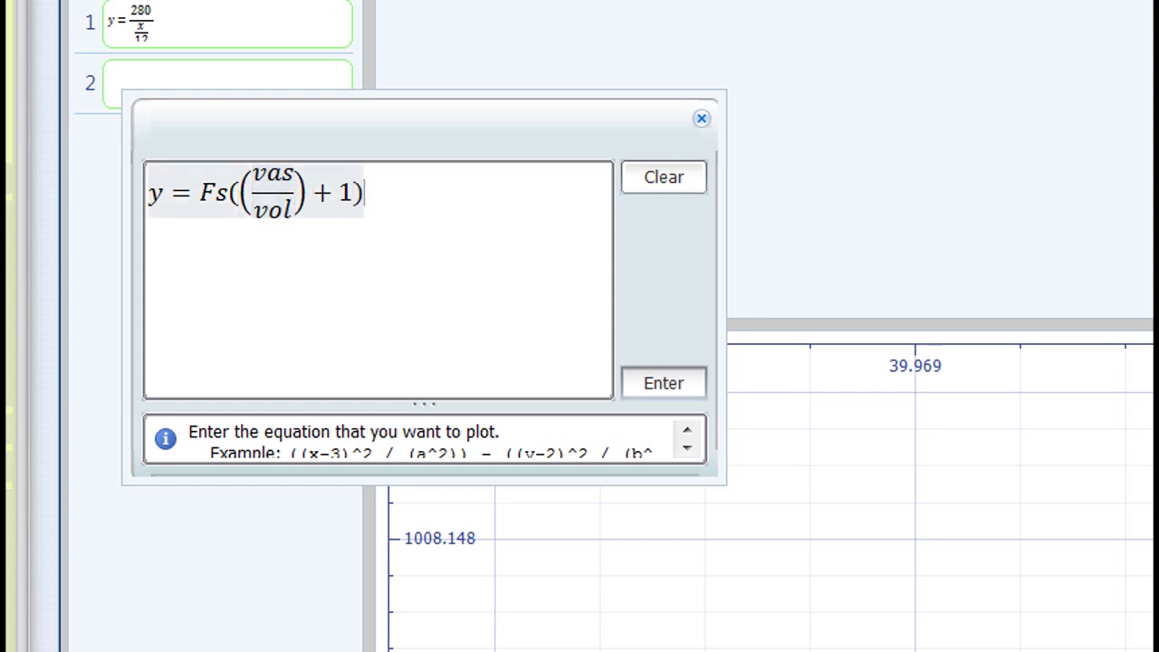
type("^.5")
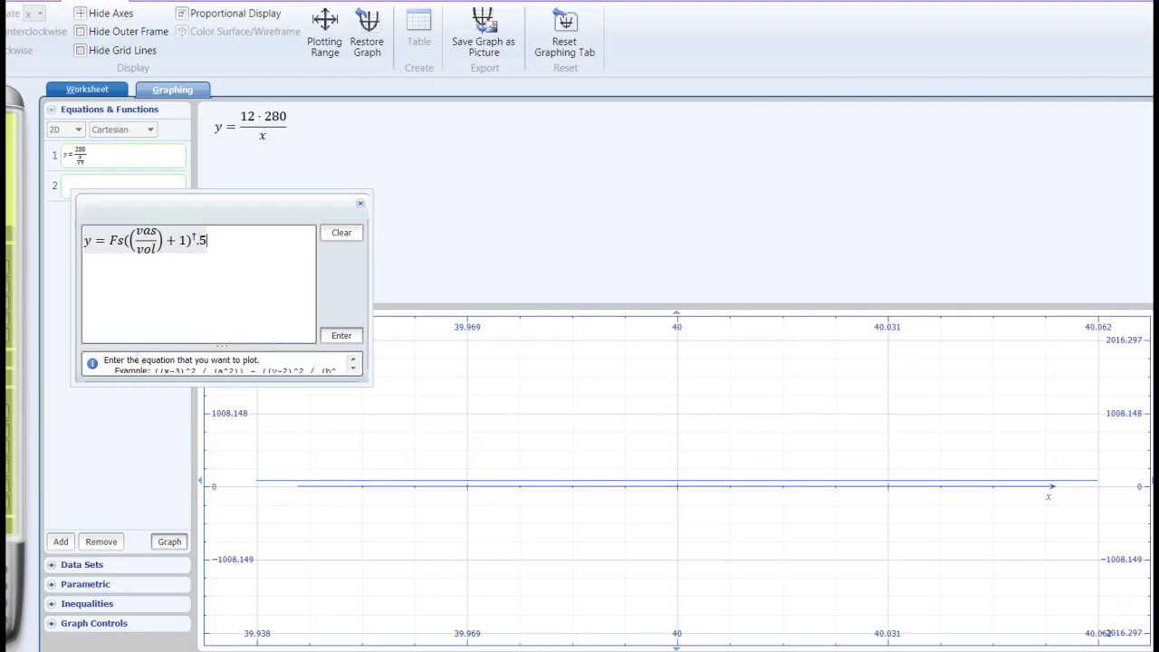
Store the second equation, reopen it, and select Fs, y and the vas/vol fraction to check them.
left_click(342, 335)
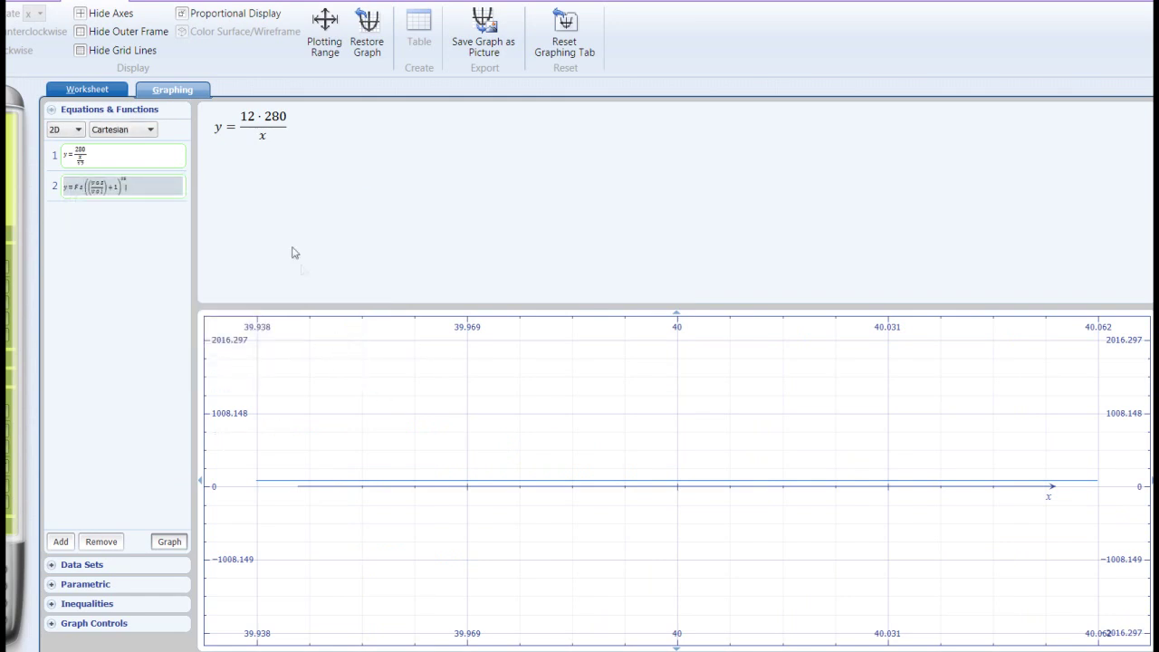
left_click(154, 186)
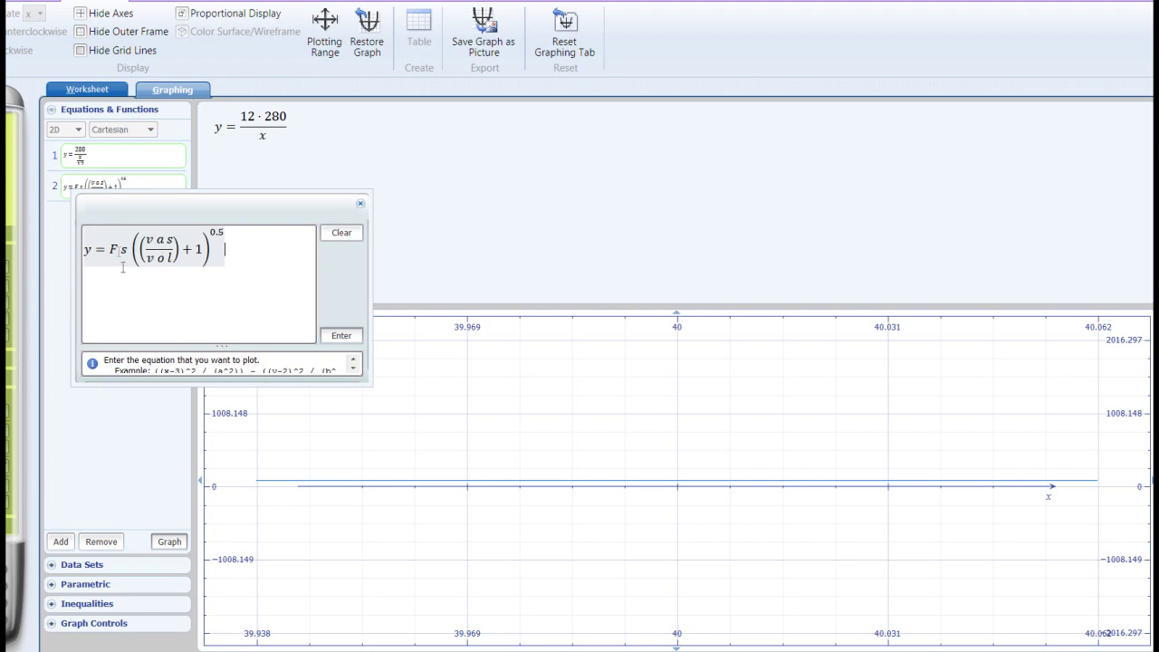
left_click(90, 247)
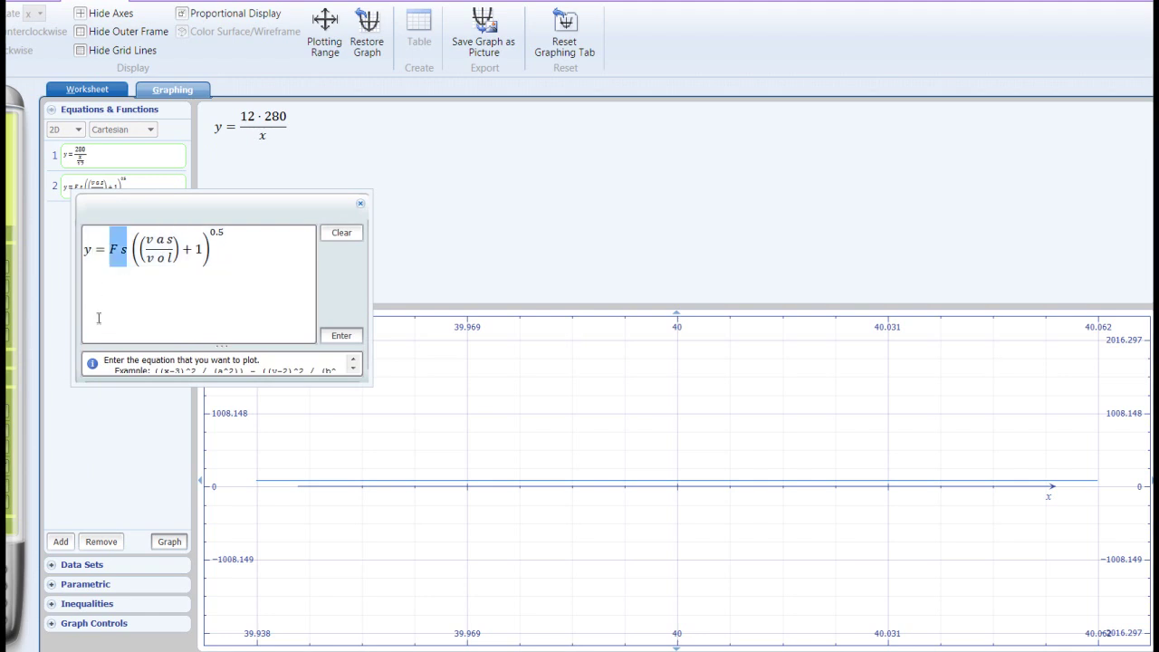
left_click(91, 247)
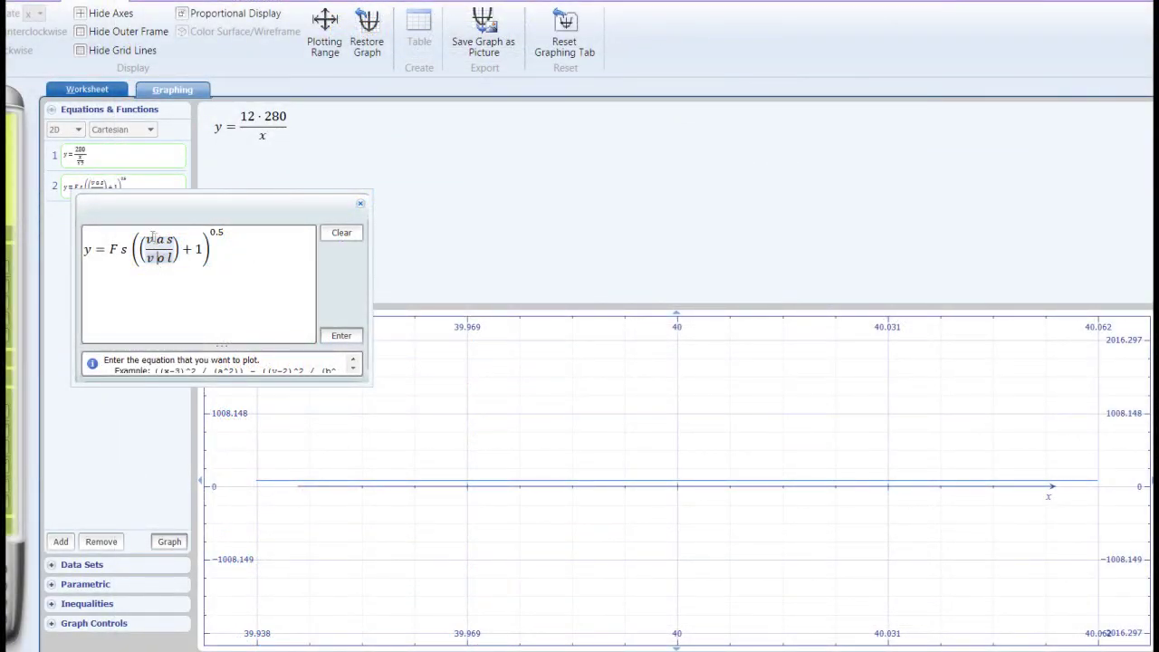
left_click_drag(463, 453, 591, 453)
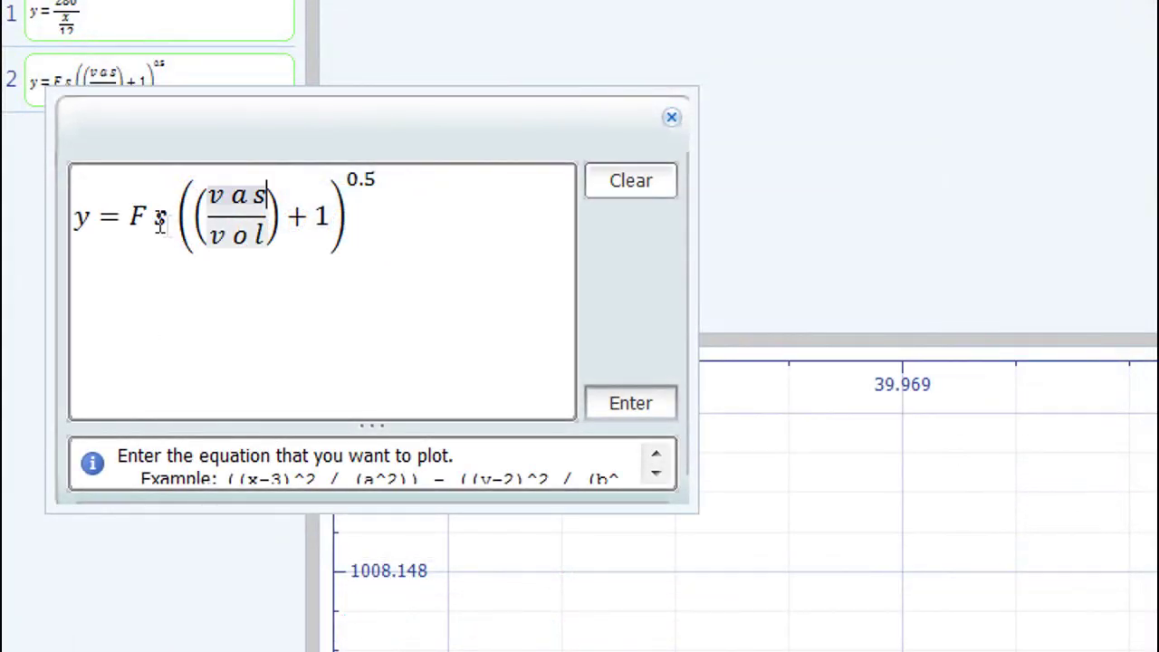
In the second resonance equation, replace Fs with 30.40 and the vas numerator with 1.19.
left_click(161, 223)
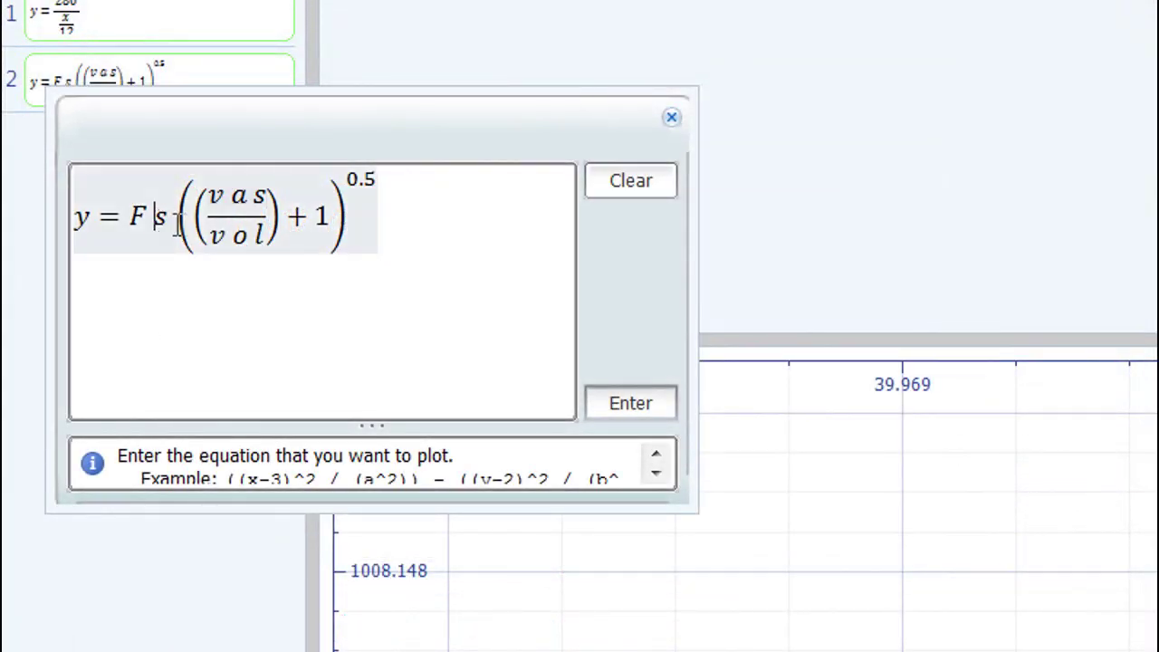
key("BackSpace")
key("BackSpace")
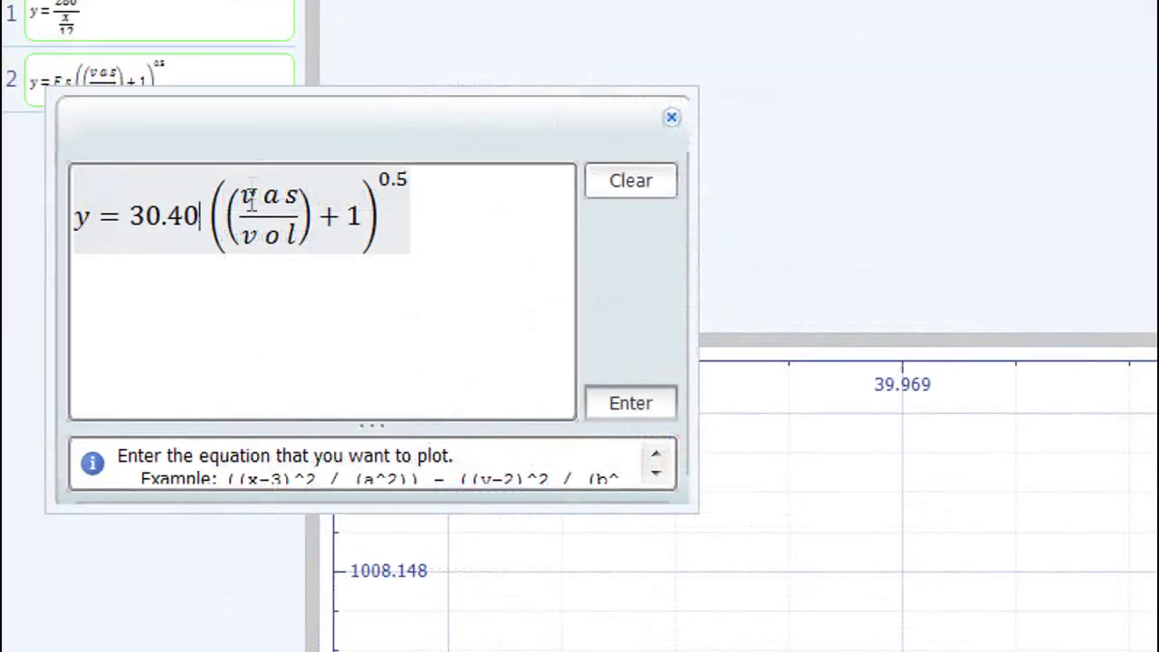
left_click(251, 203)
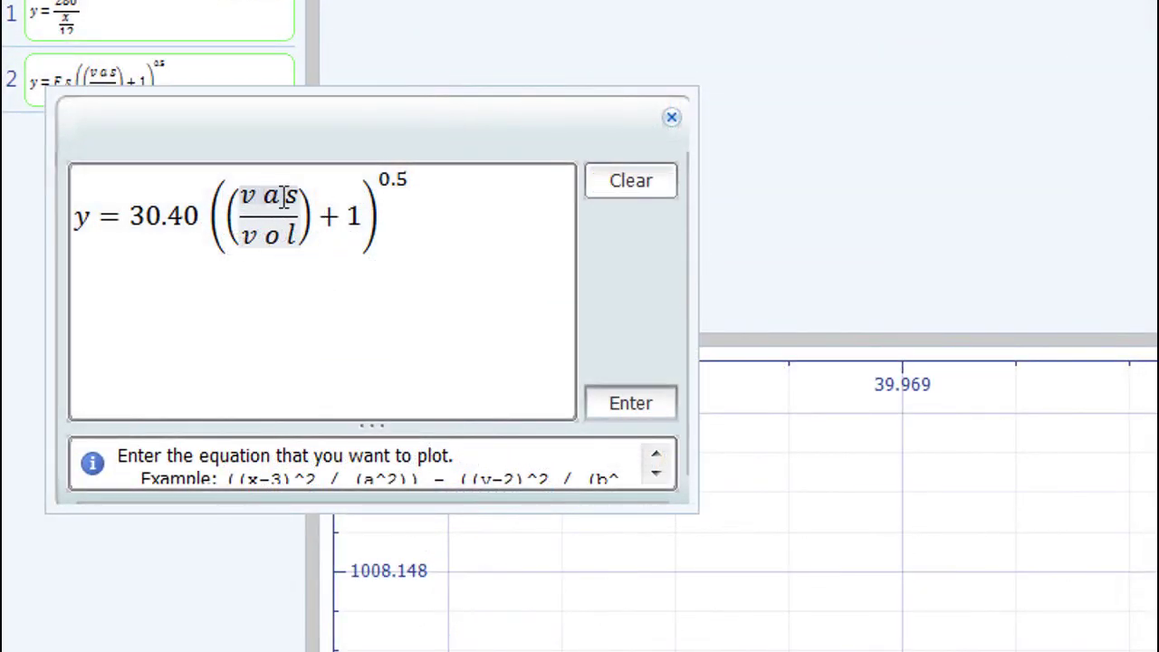
key("Right")
key("Right")
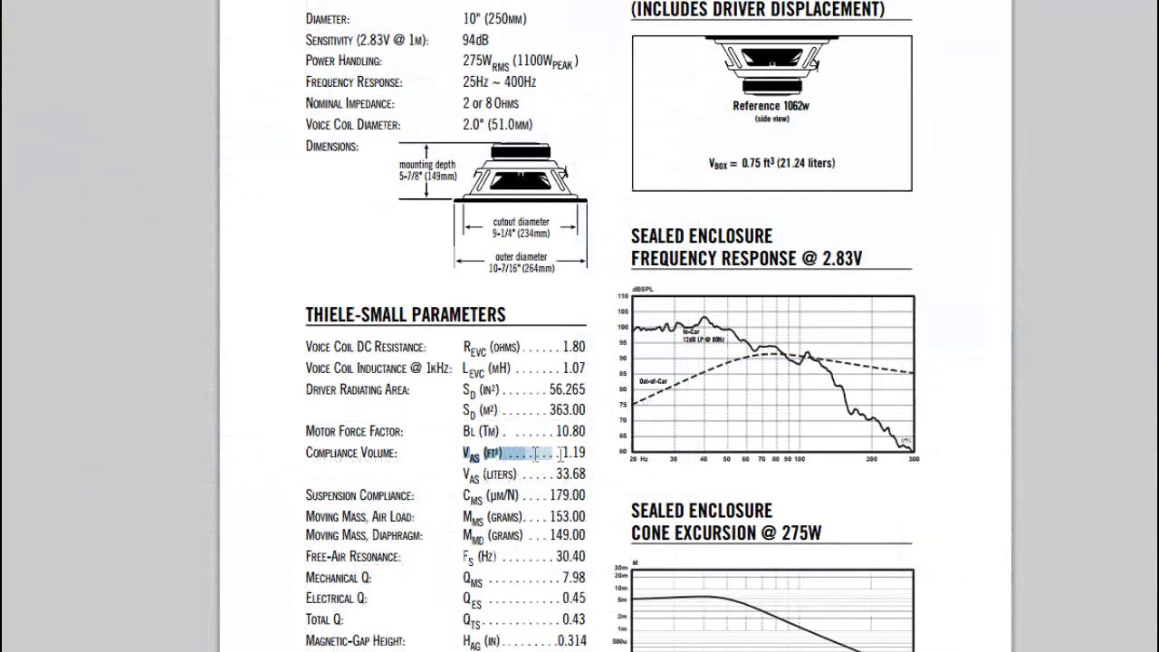
left_click_drag(525, 453, 595, 453)
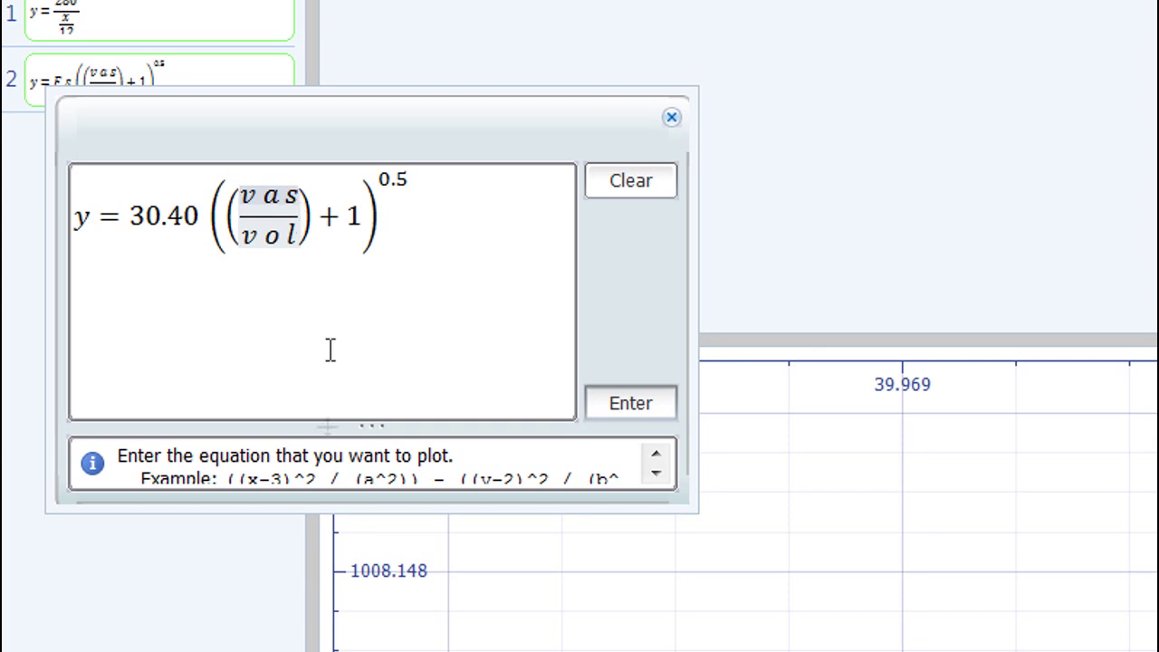
key("BackSpace")
key("BackSpace")
key("BackSpace")
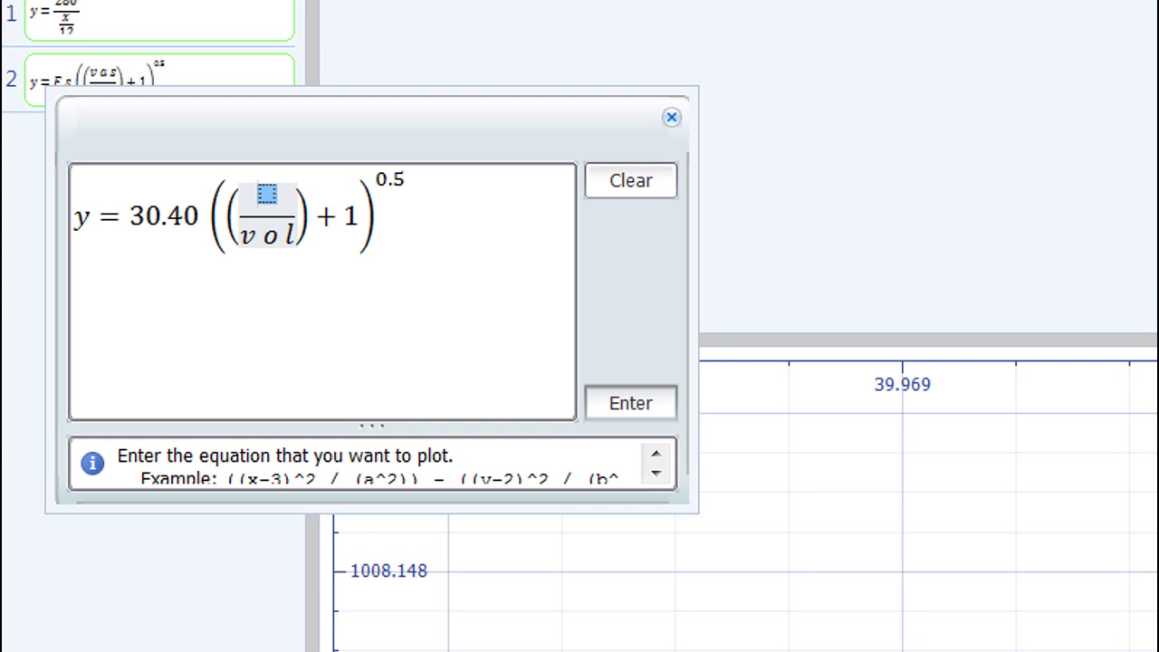
type("1.19")
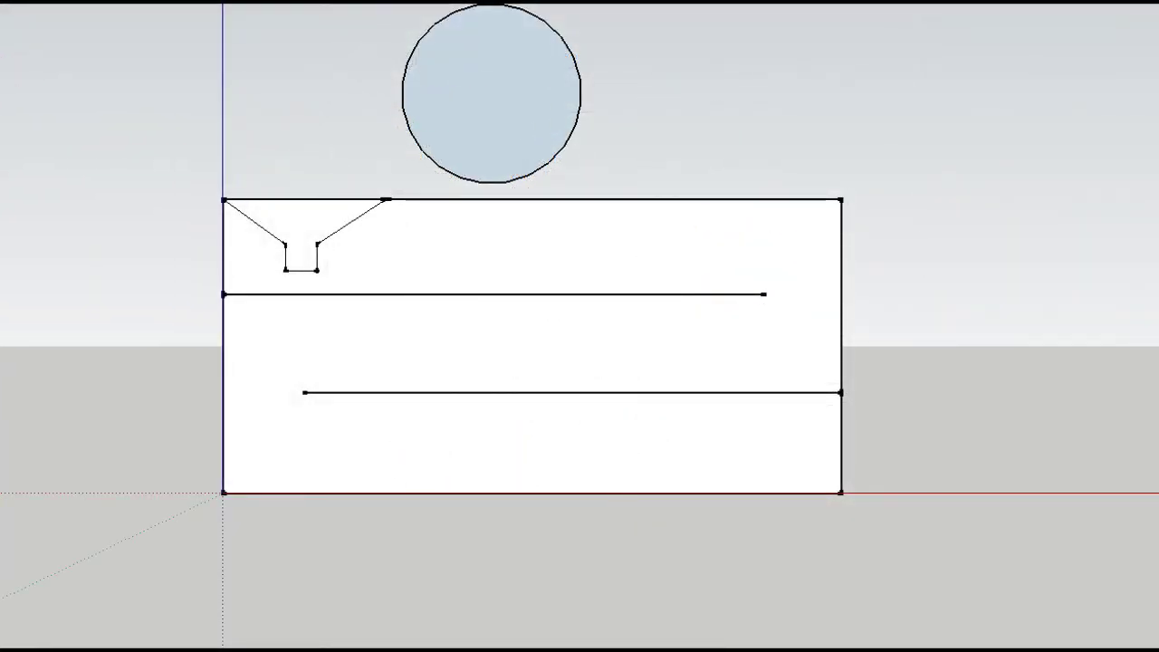
Draw a concentric inner circle with a line across it inside the driver, then clear Calculator.
left_click(491, 93)
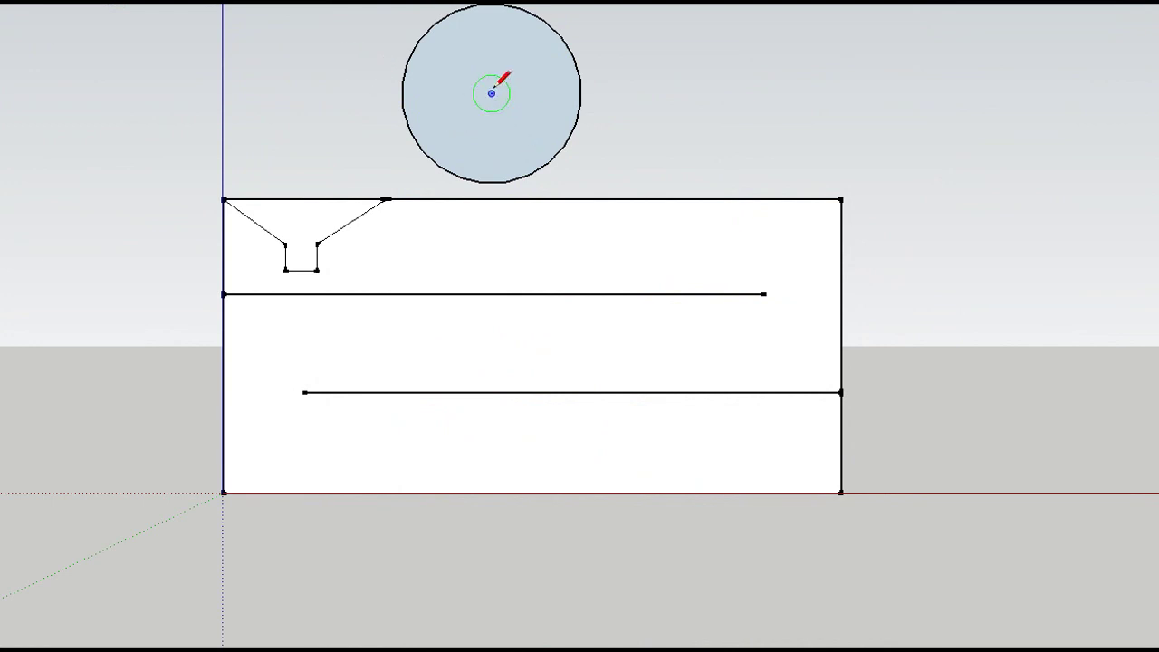
left_click(551, 123)
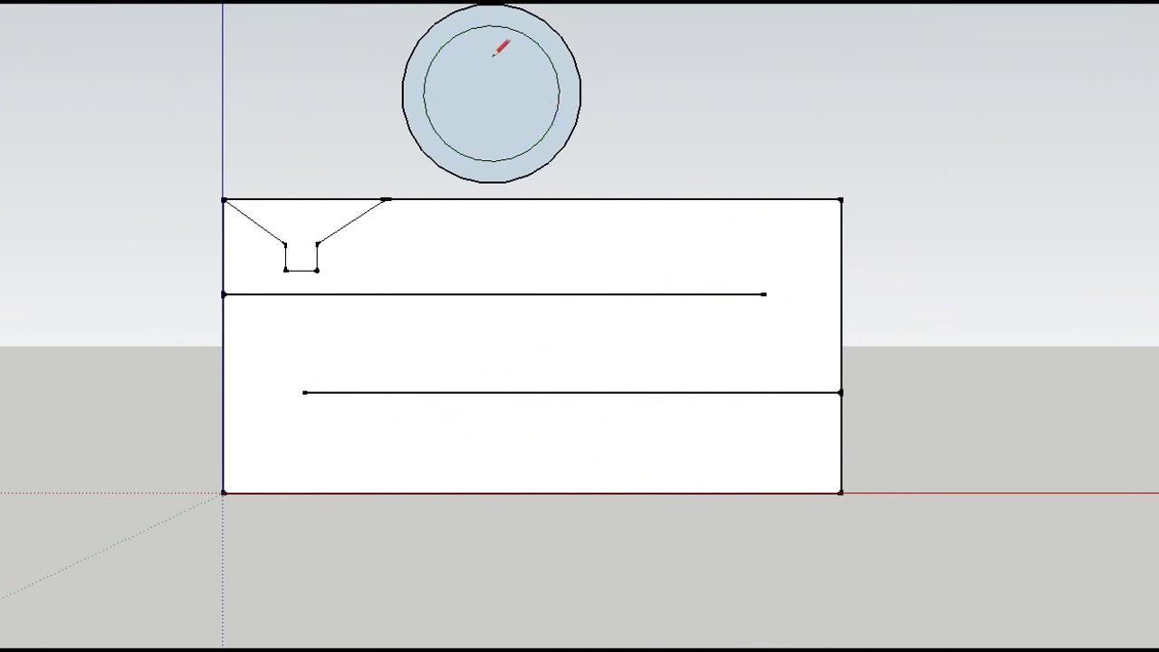
left_click(423, 95)
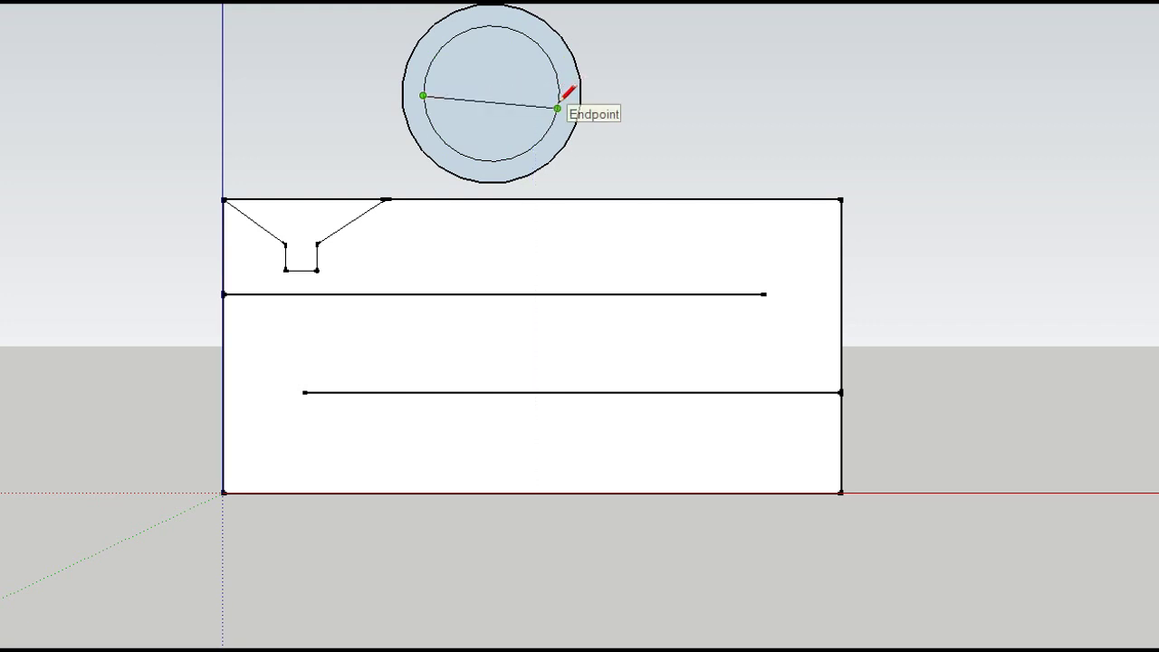
left_click(559, 91)
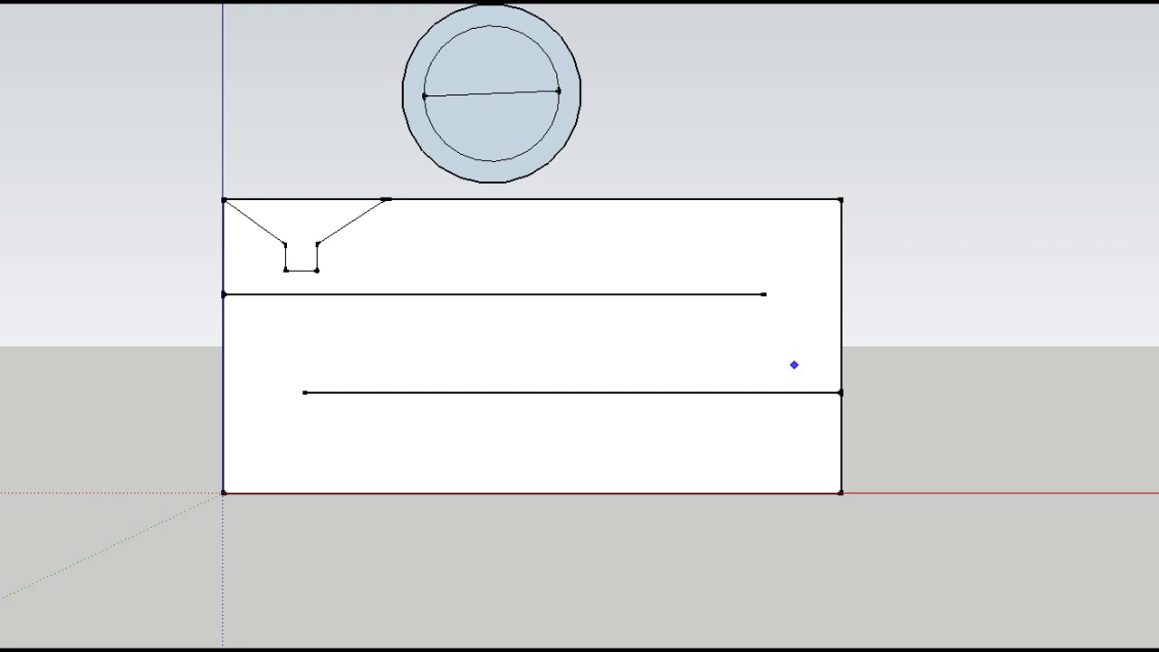
mouse_move(952, 183)
left_mouse_down()
mouse_move(684, 183)
mouse_move(609, 145)
mouse_move(592, 161)
left_mouse_up()
left_click(709, 334)
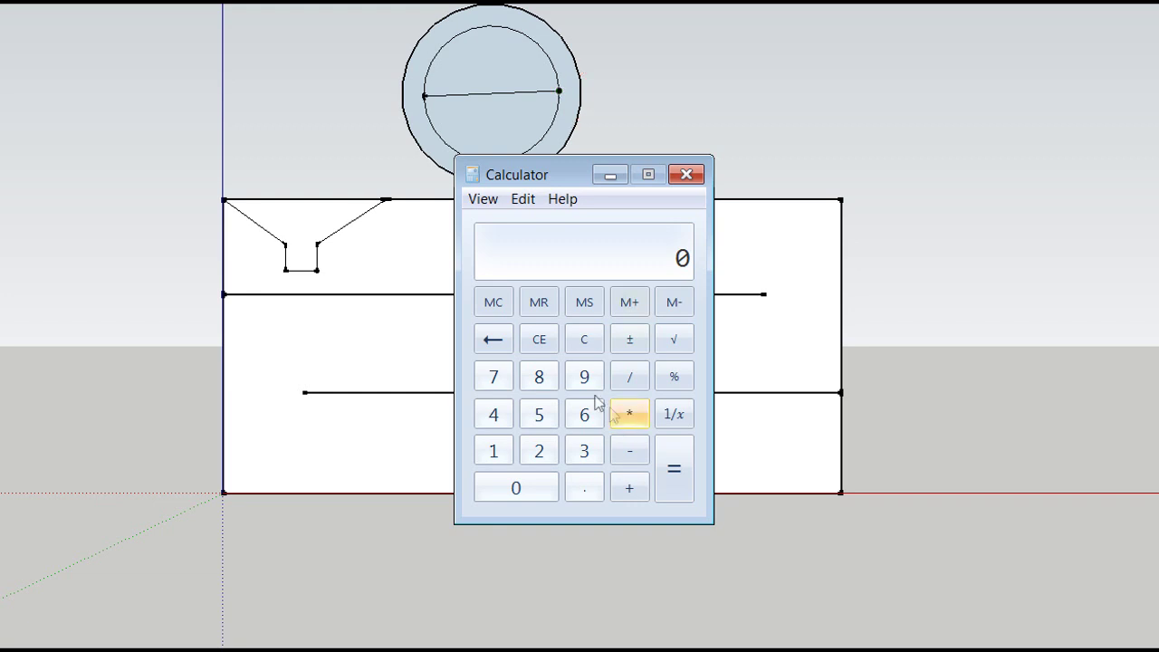
Compute 9 / 2 = 4.5, then multiply by 4.5 to get 20.25.
left_click(630, 376)
left_click(539, 451)
left_click(673, 480)
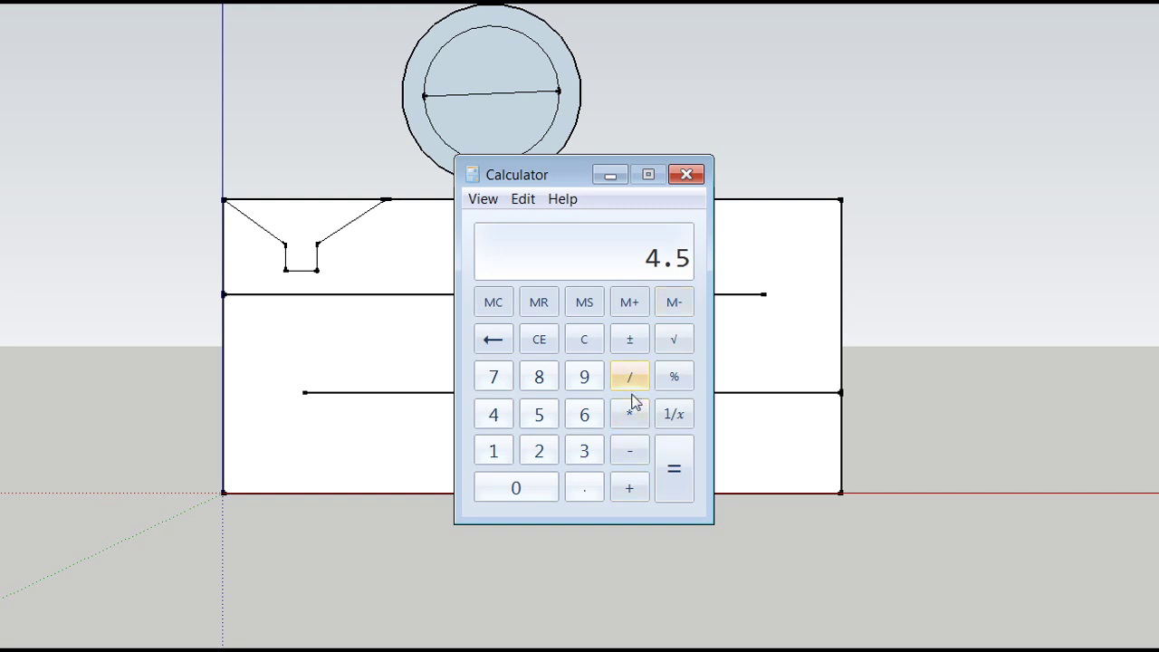
left_click(629, 413)
left_click(491, 417)
left_click(581, 489)
left_click(542, 416)
left_click(675, 473)
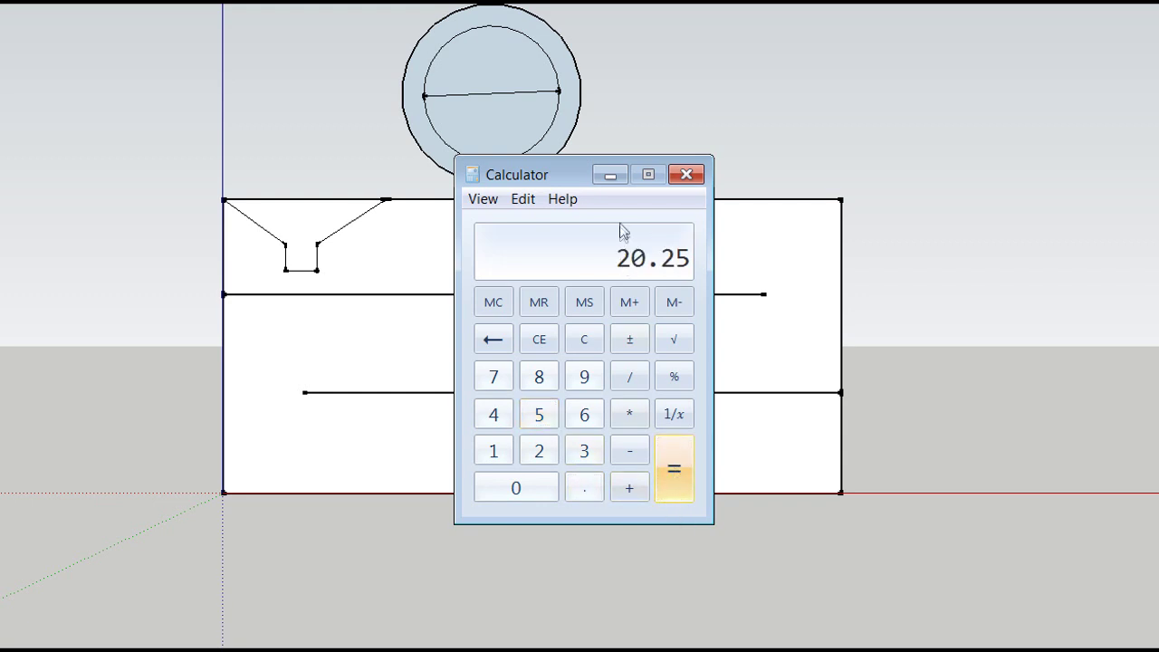
Multiply 20.25 by 3.14 to get 63.585 and place Calculator beside the drawing.
left_click(634, 412)
left_click(582, 458)
left_click(584, 490)
left_click(494, 451)
left_click(494, 414)
left_click(673, 479)
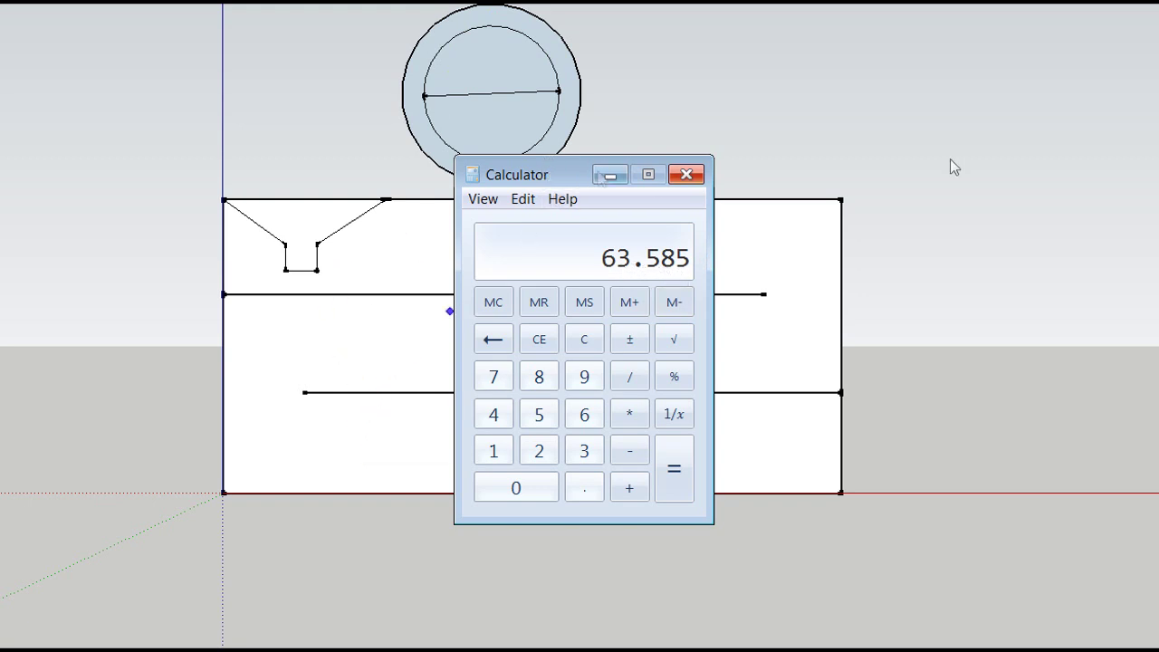
left_click_drag(531, 175, 932, 172)
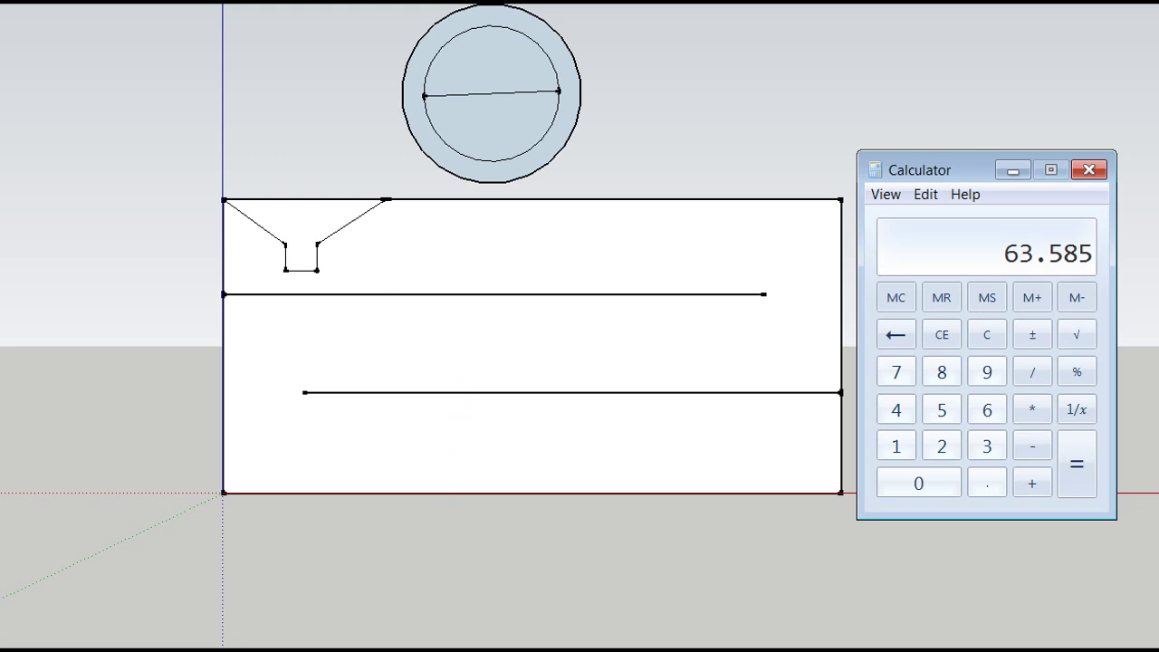
In perspective, draw a rectangular panel from the lower baffle line out and down to ground level.
key("alt+F4")
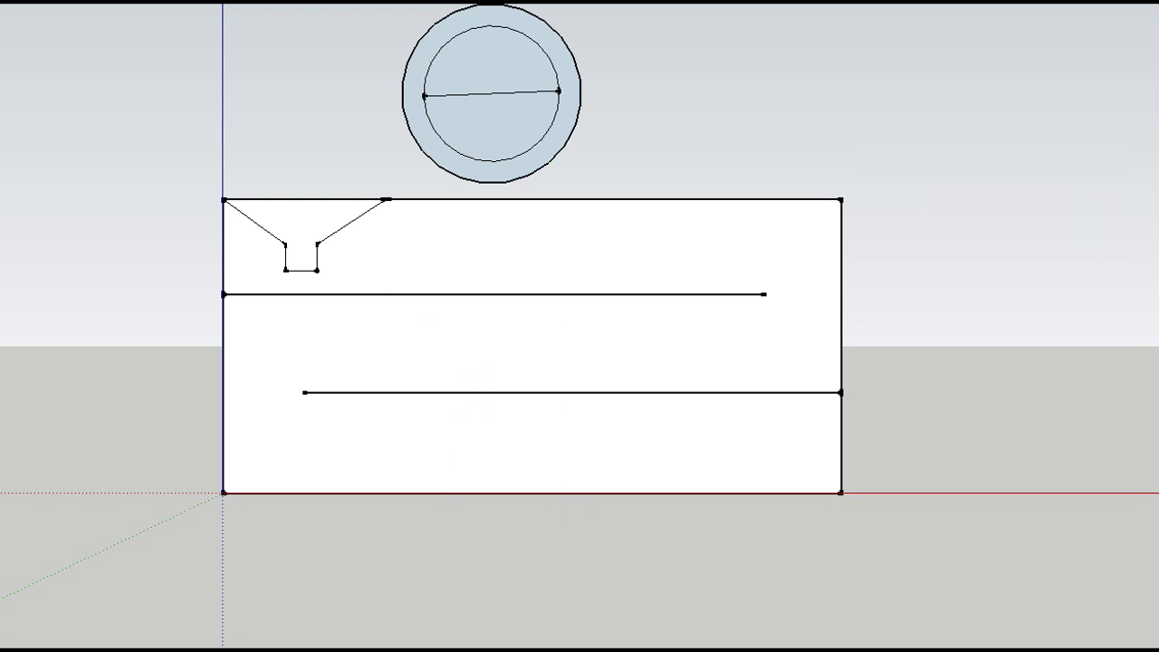
left_click_drag(435, 492, 756, 468)
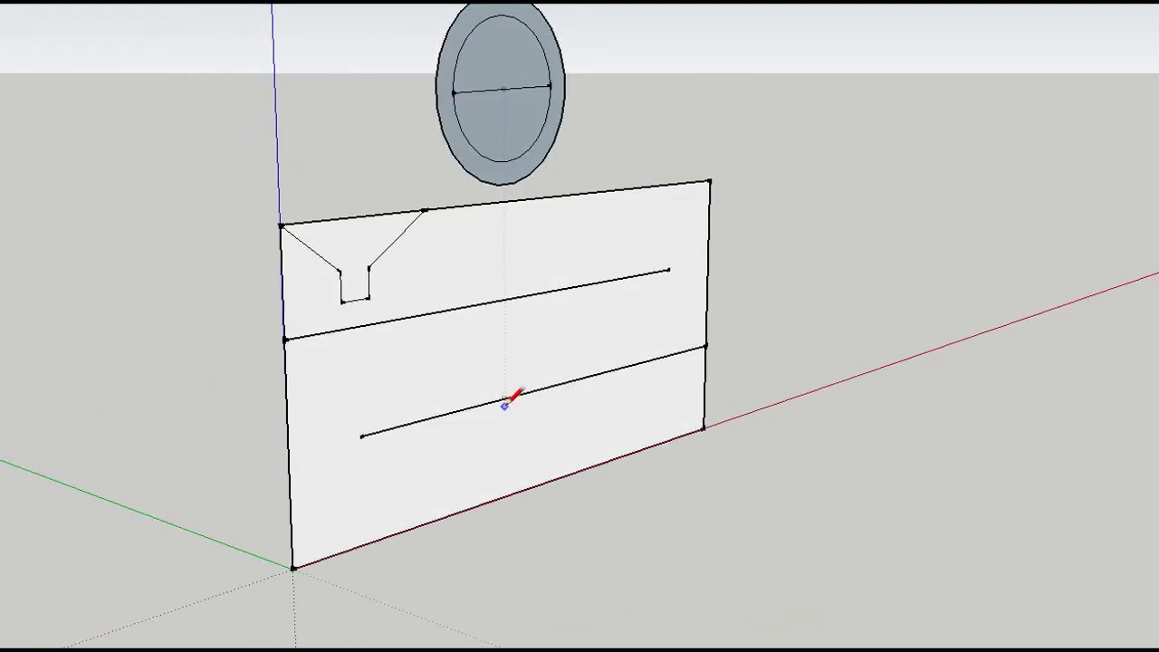
left_click(504, 398)
left_click(606, 419)
key("shift")
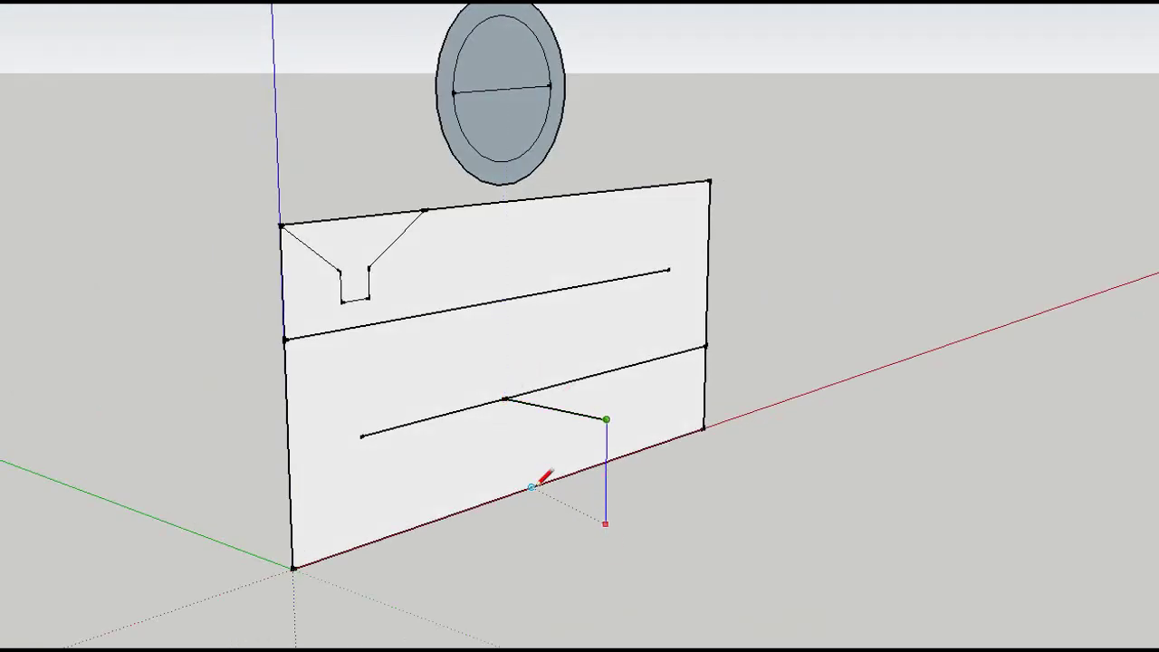
left_click(539, 480)
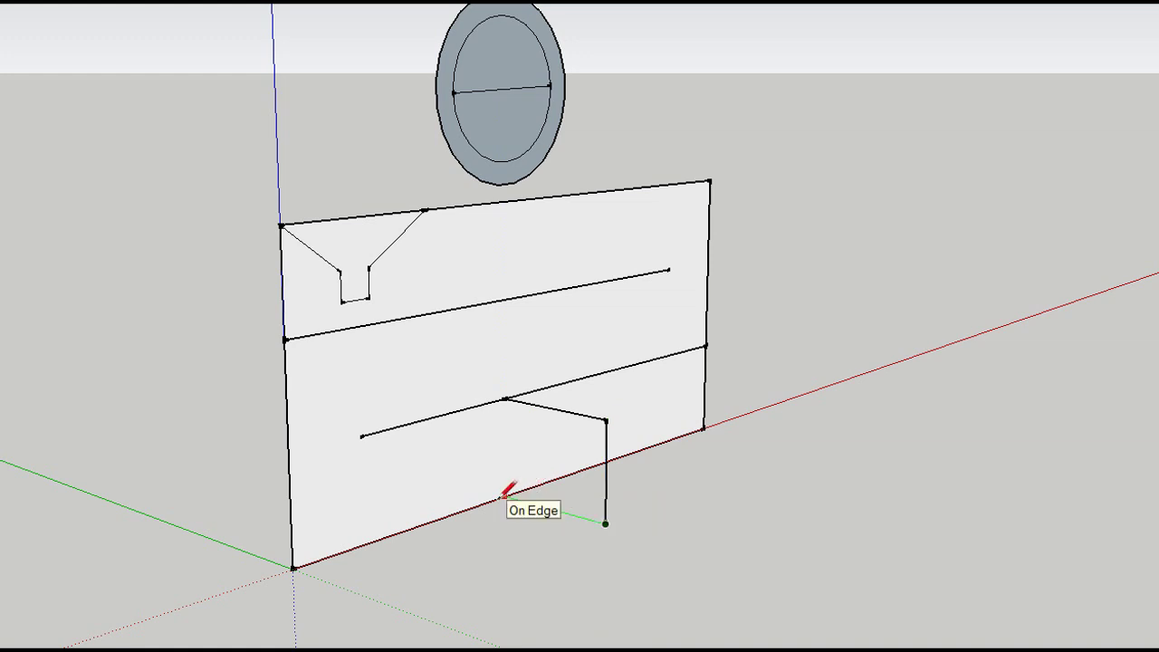
left_click(505, 496)
left_click(504, 399)
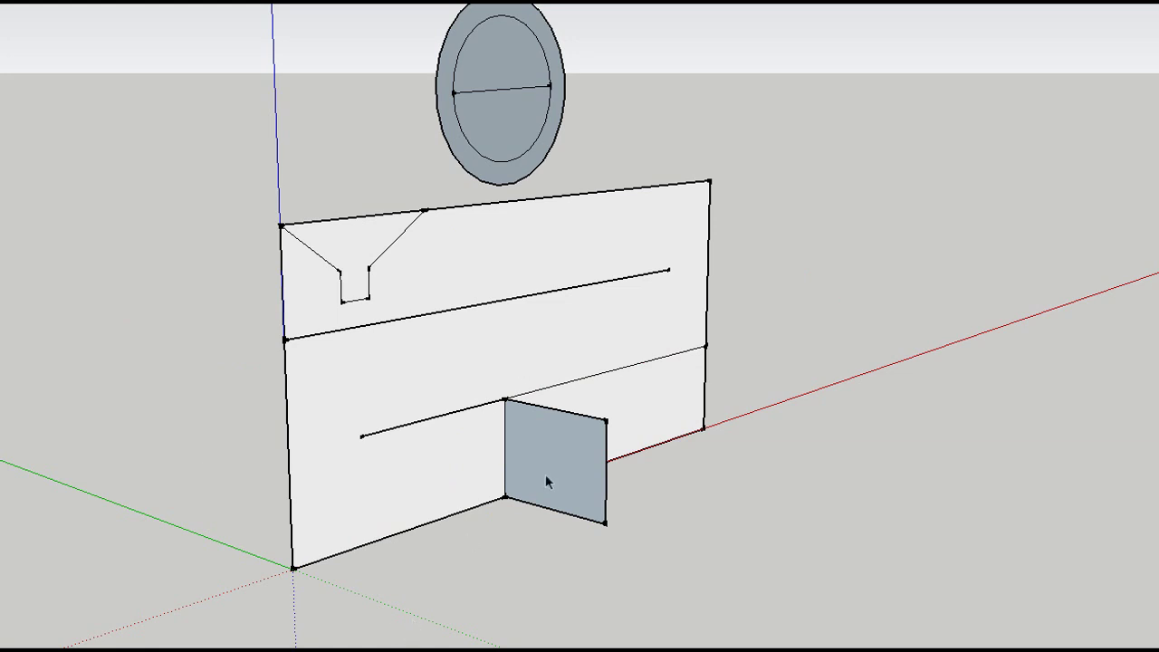
scroll(546, 474, "up", 3)
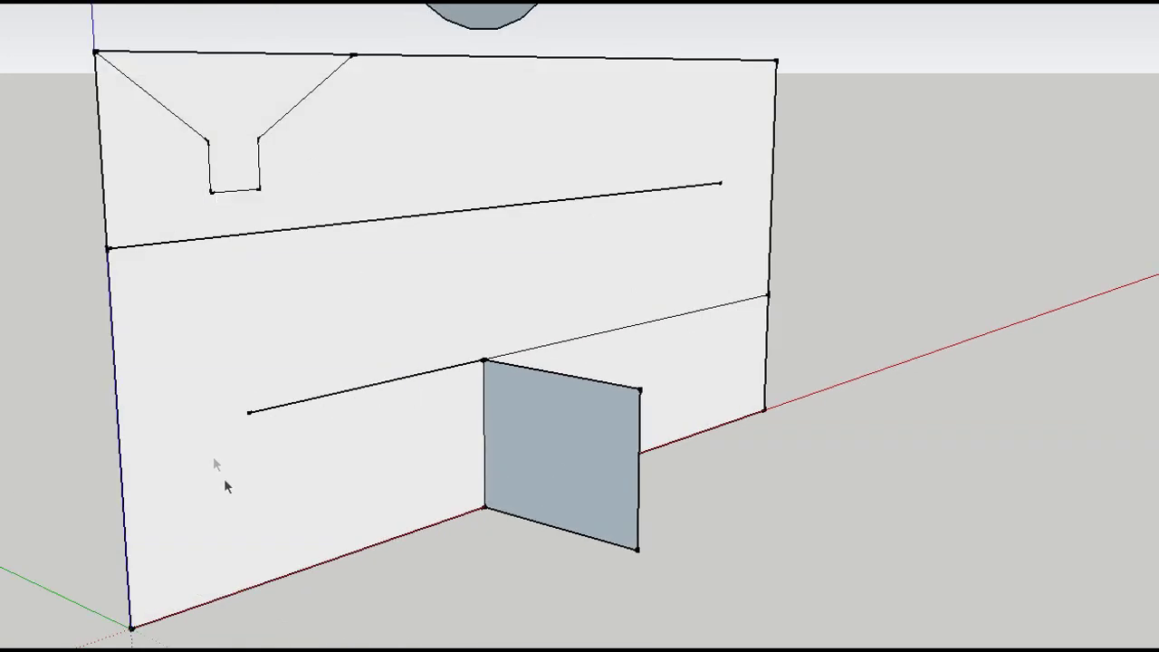
left_click(549, 424)
key("alt+Tab")
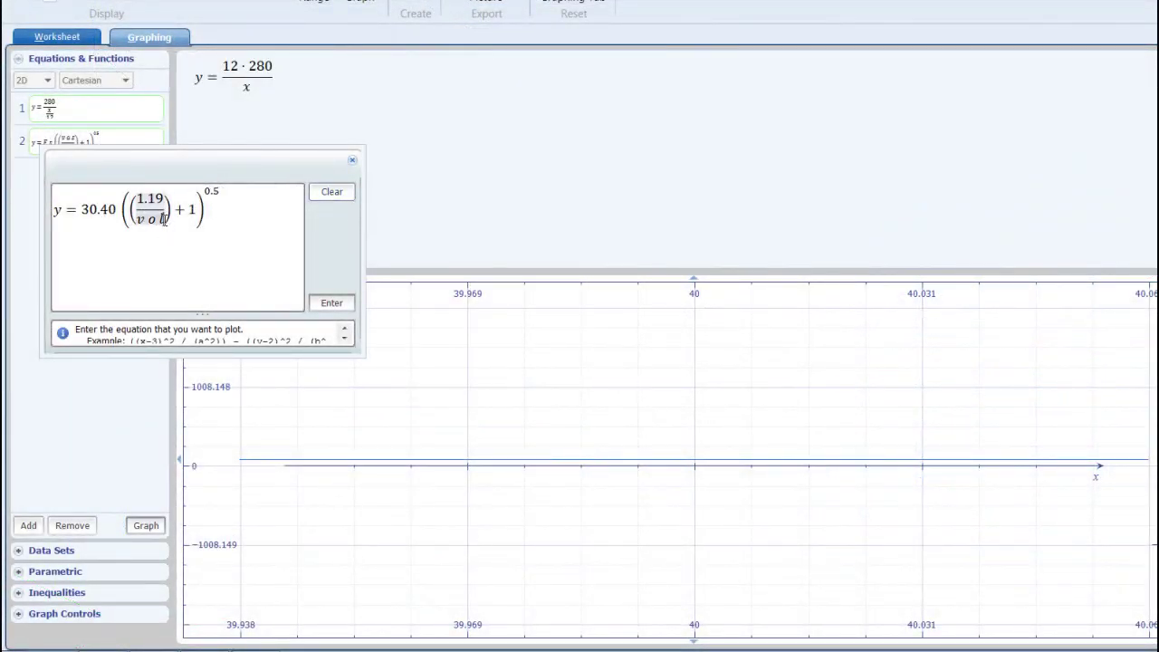
Replace vol with the stacked fraction 56.265x/1728 and plot the second equation.
left_click_drag(162, 217, 138, 219)
type("56.265")
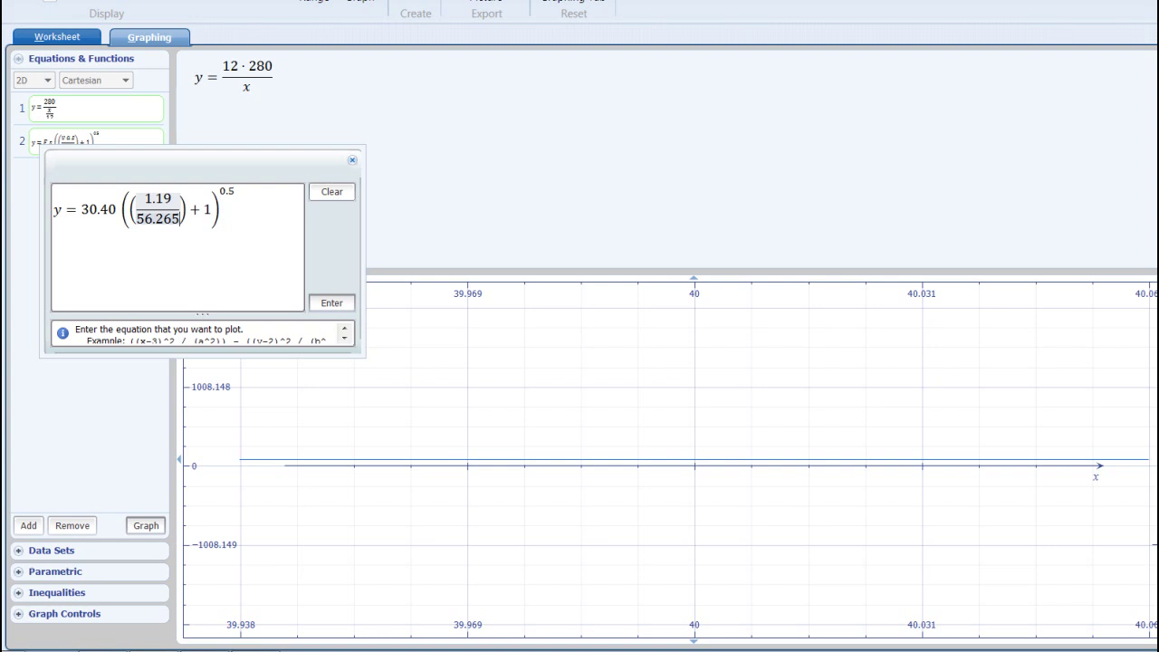
type("x")
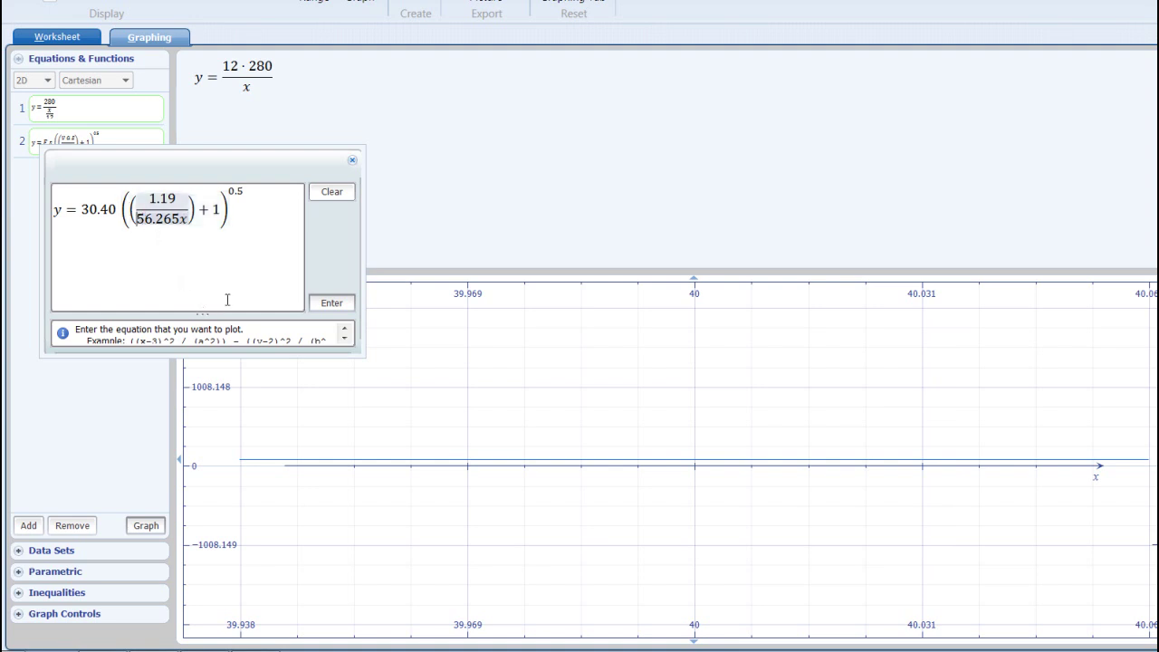
type("(")
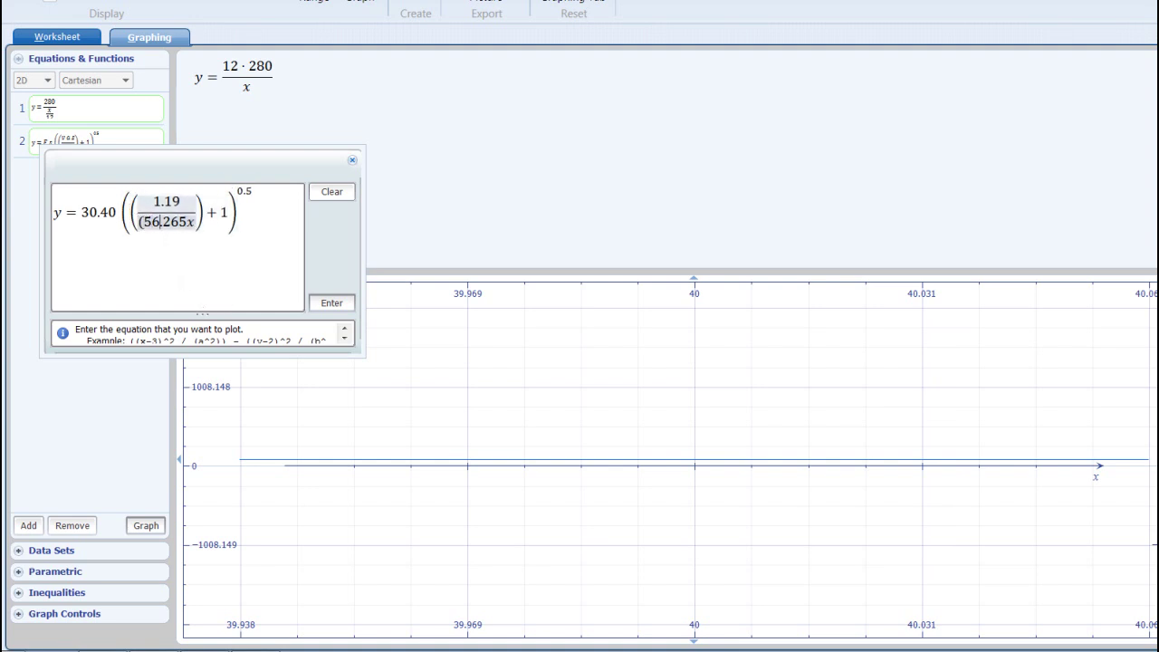
left_click(163, 222)
type("/")
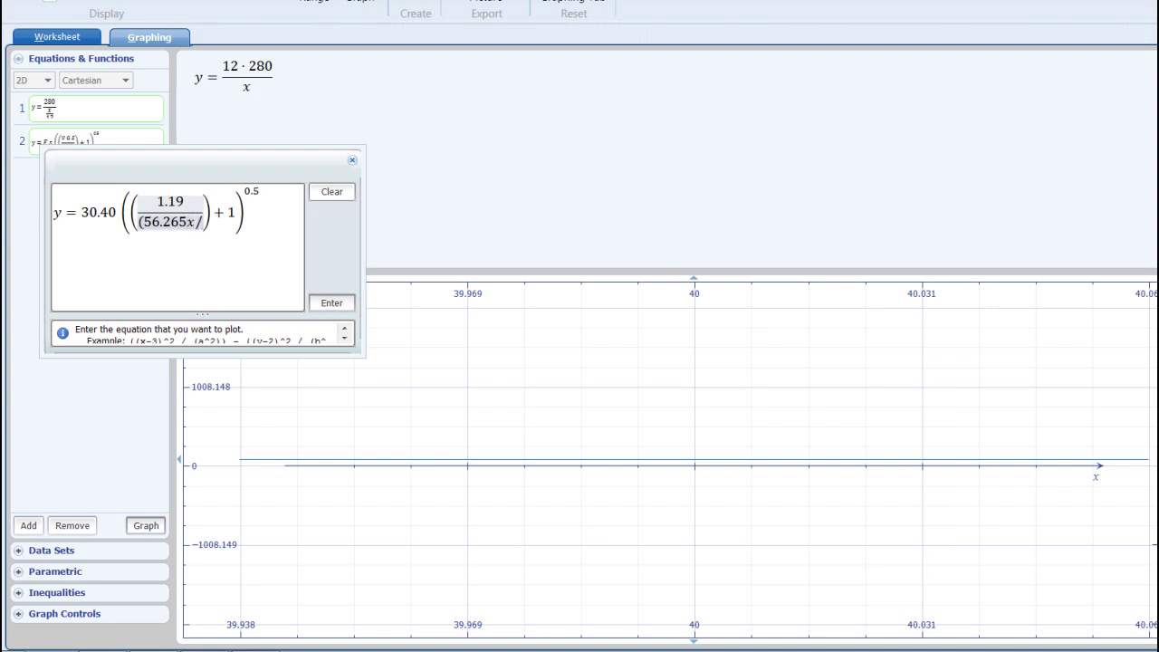
type("1728")
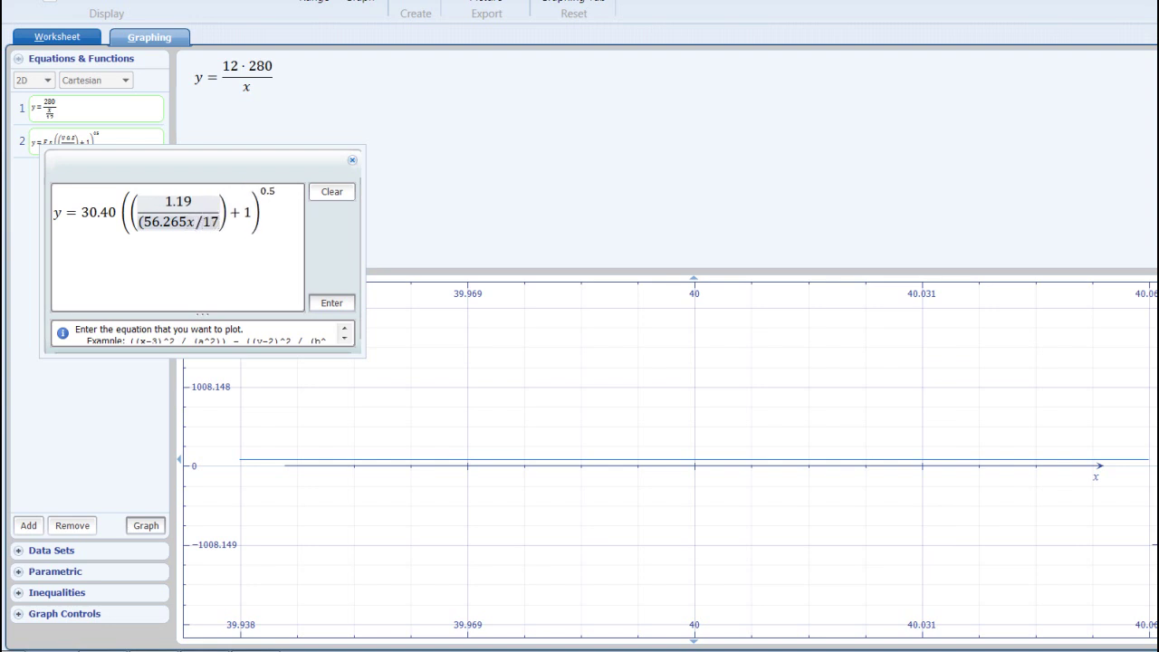
key("Right")
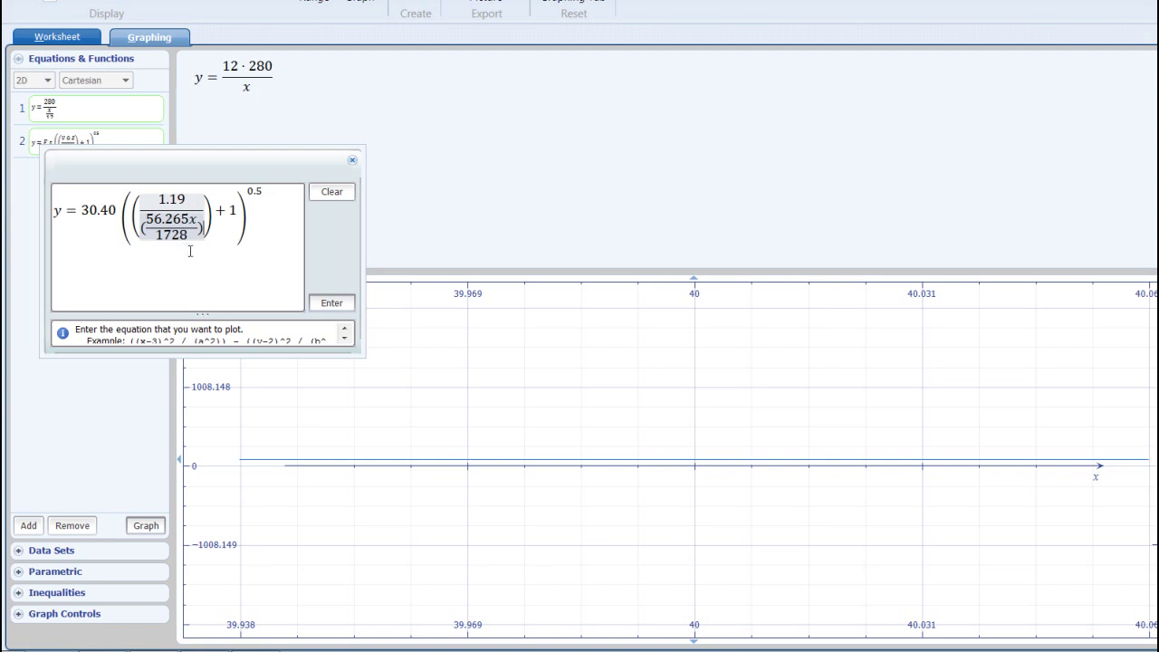
key("Return")
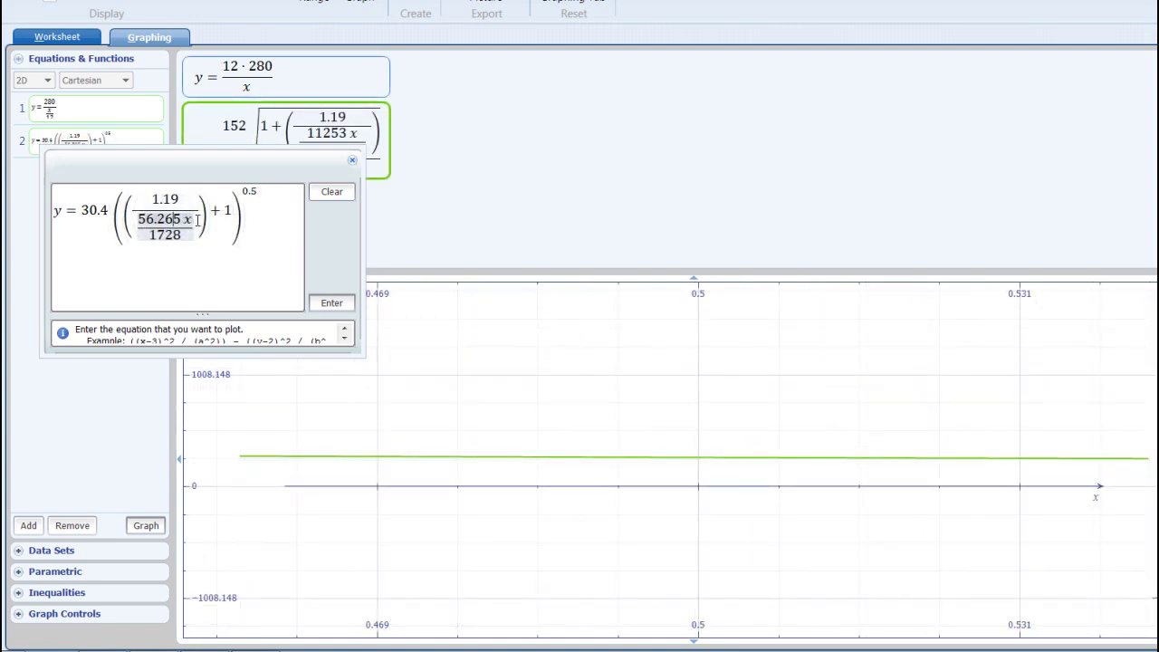
Change the denominator to (56.265x + (1000))/1728, submit it, and redraw both curves.
left_click(196, 219)
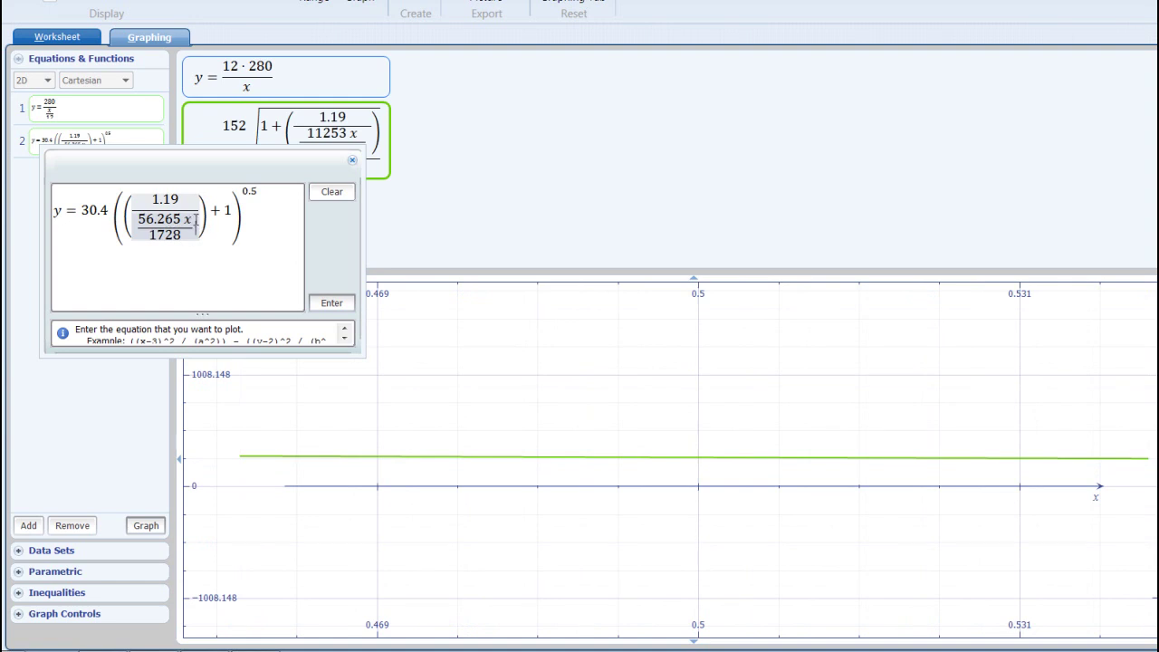
left_click(196, 219)
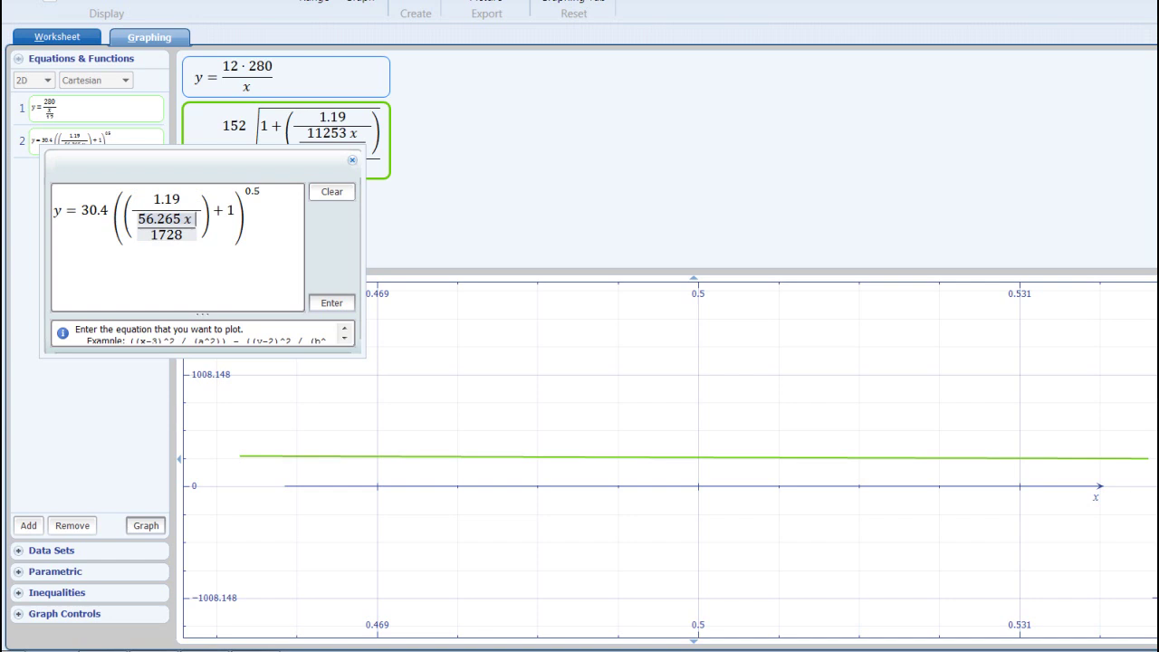
type("(1")
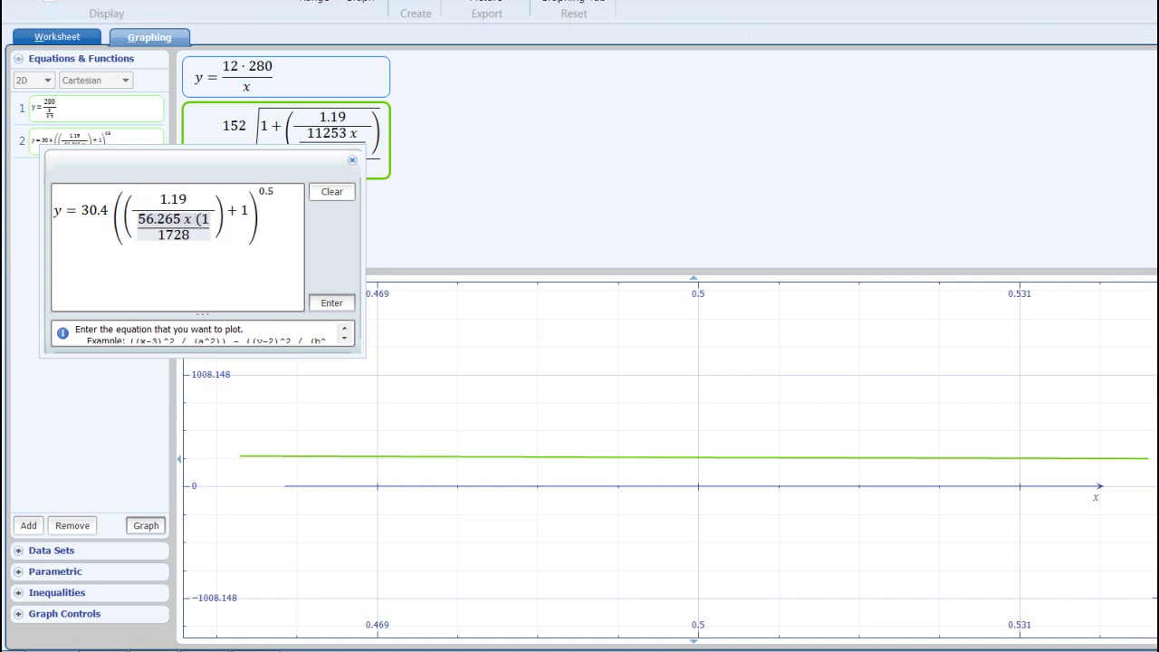
type("000)")
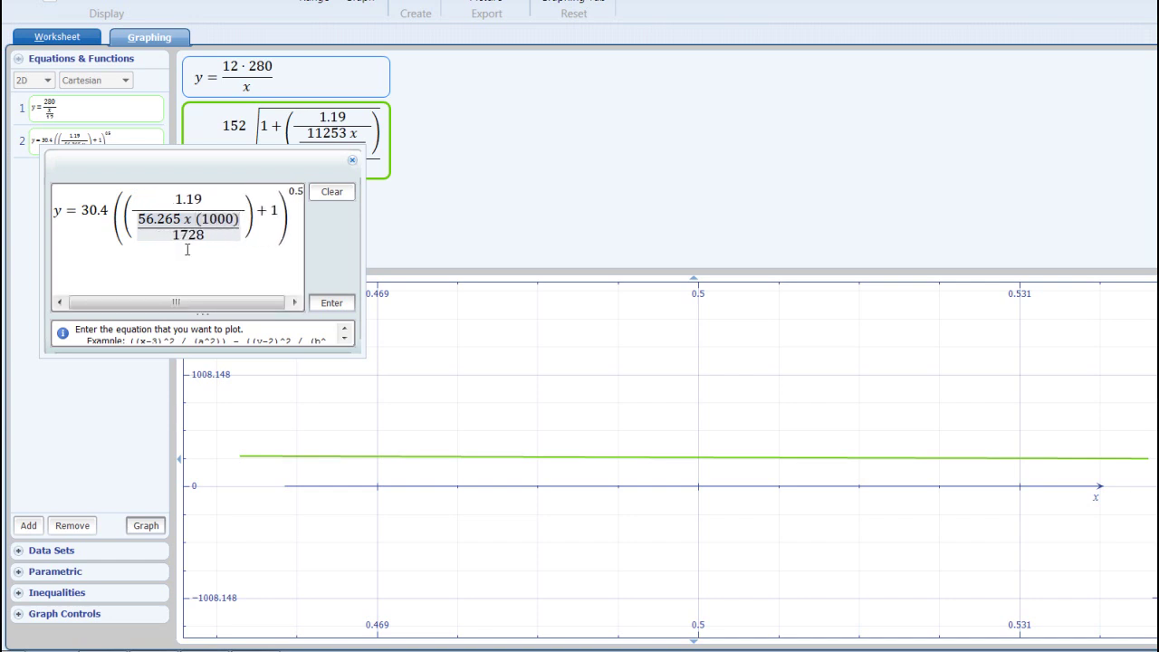
left_click(330, 304)
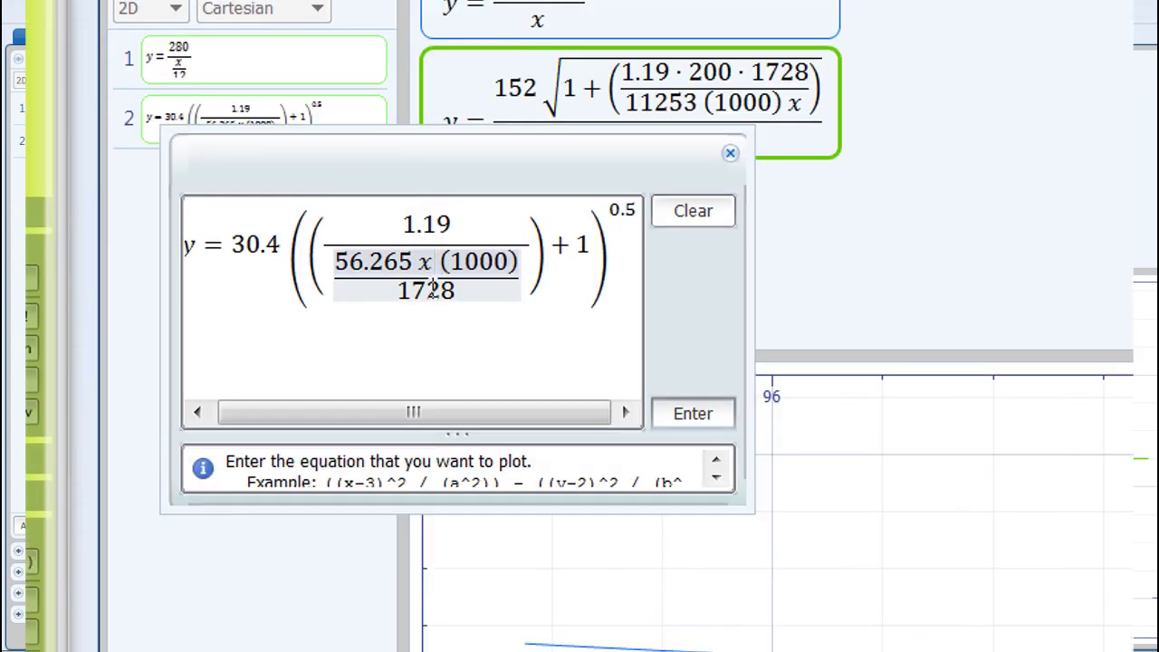
left_click(439, 262)
type("+")
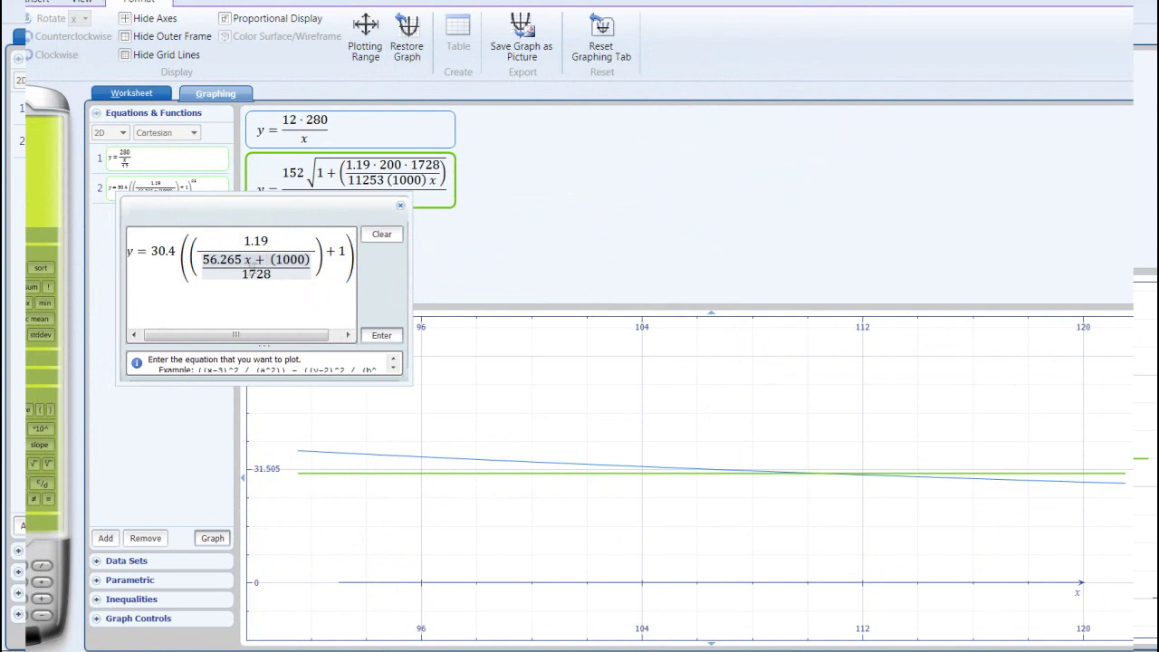
left_click(382, 336)
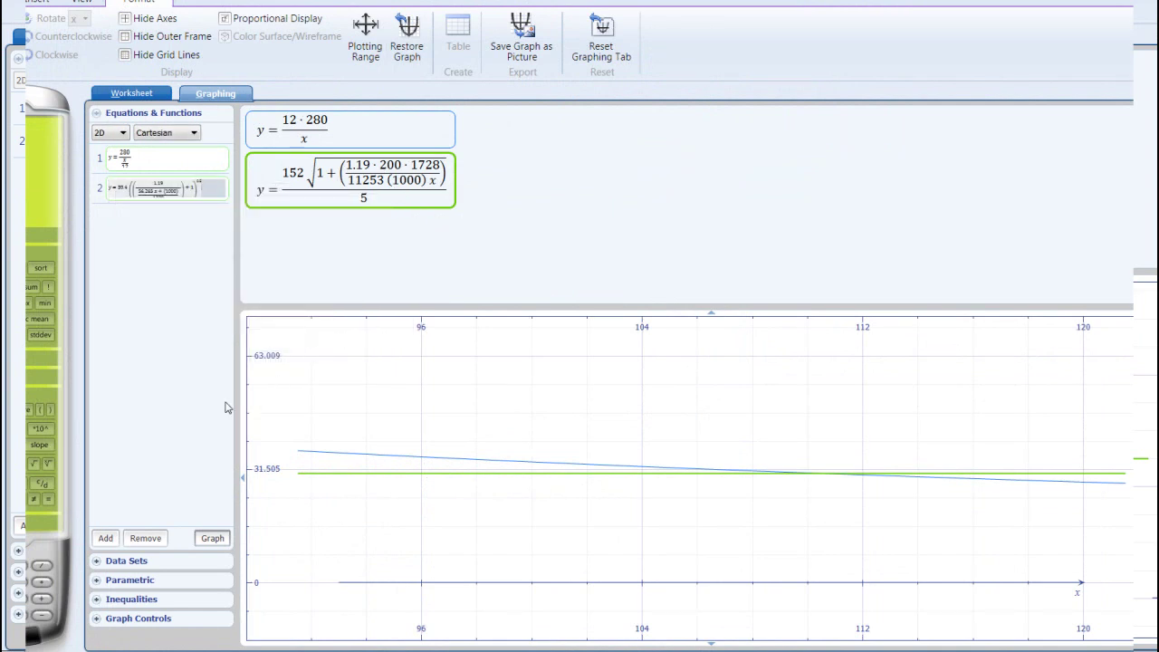
left_click(211, 540)
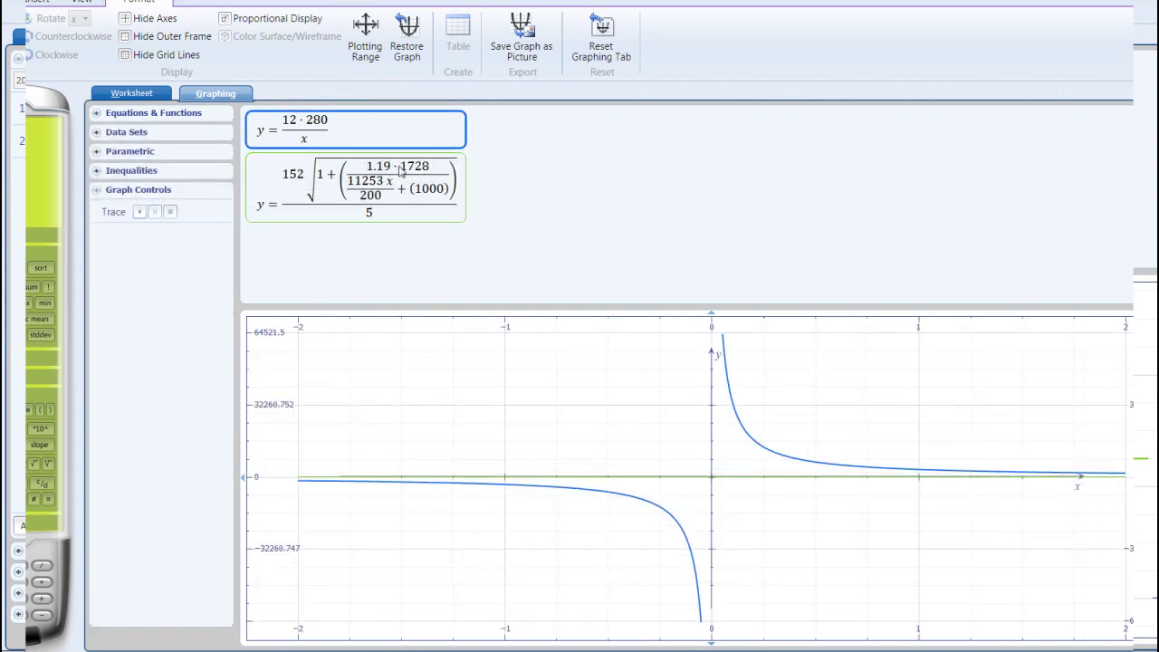
Set the plotting range to x 90–110 and y 20–100.
left_click(365, 35)
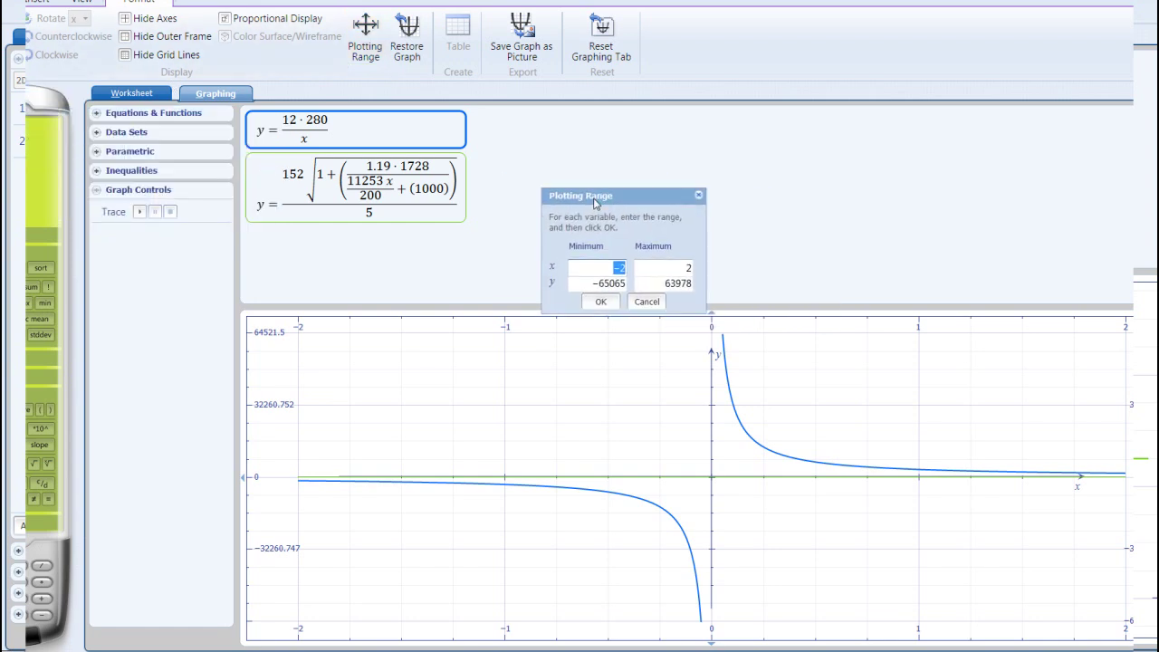
double_click(603, 269)
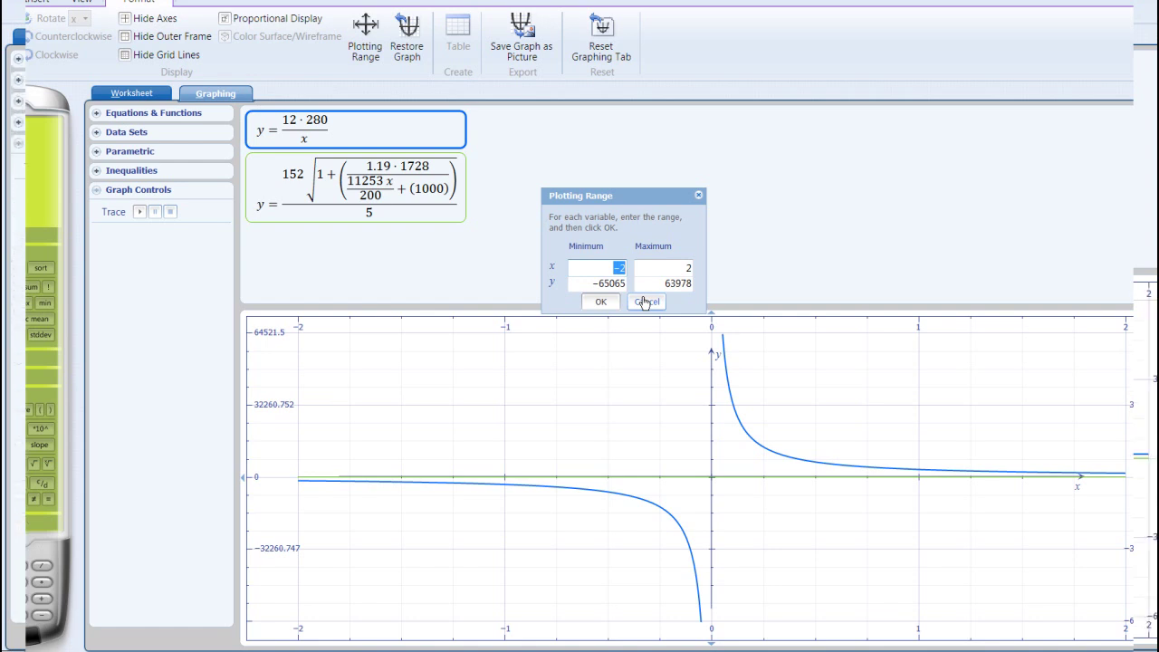
type("90")
key("Tab")
type("110")
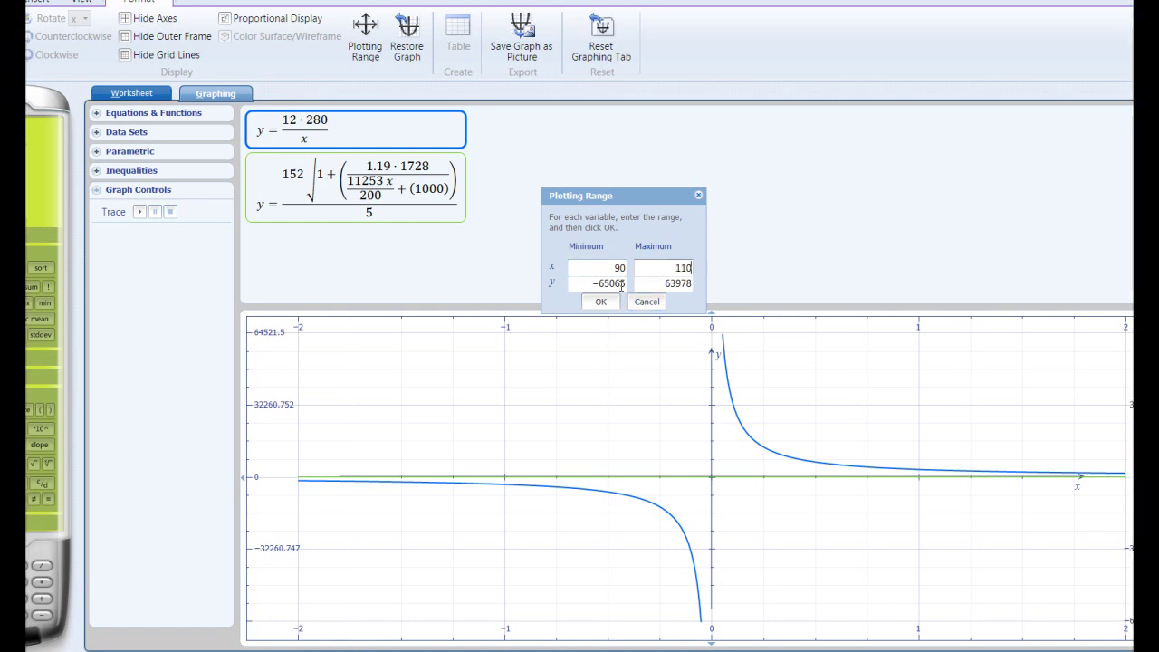
left_click(594, 282)
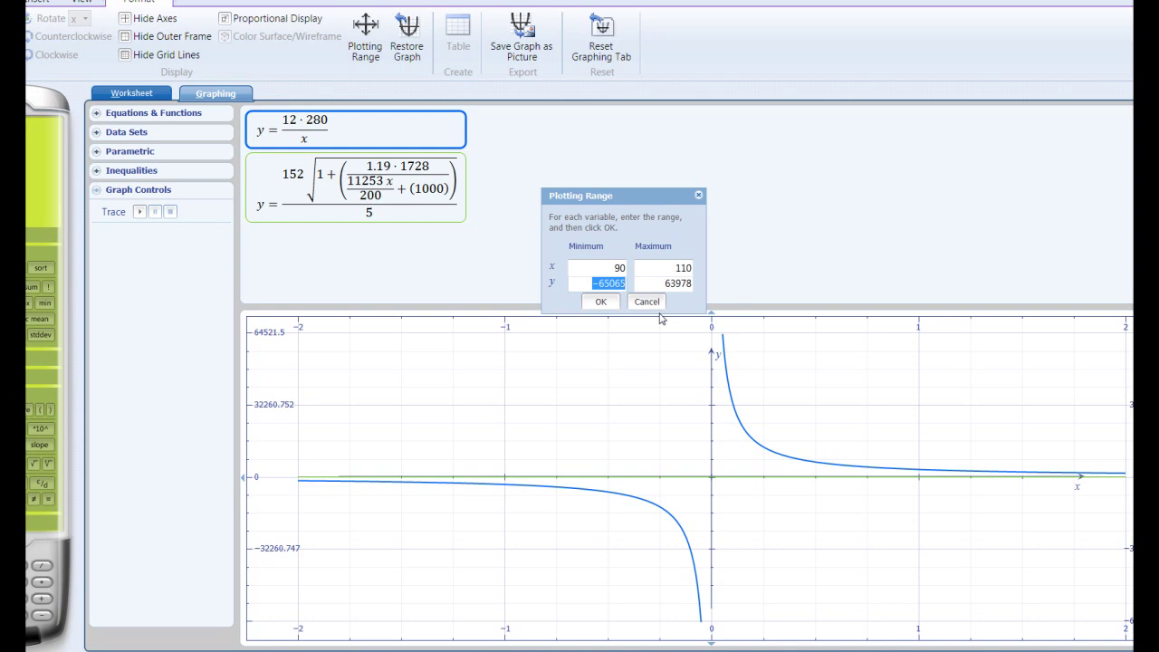
type("20")
left_click_drag(664, 284, 728, 284)
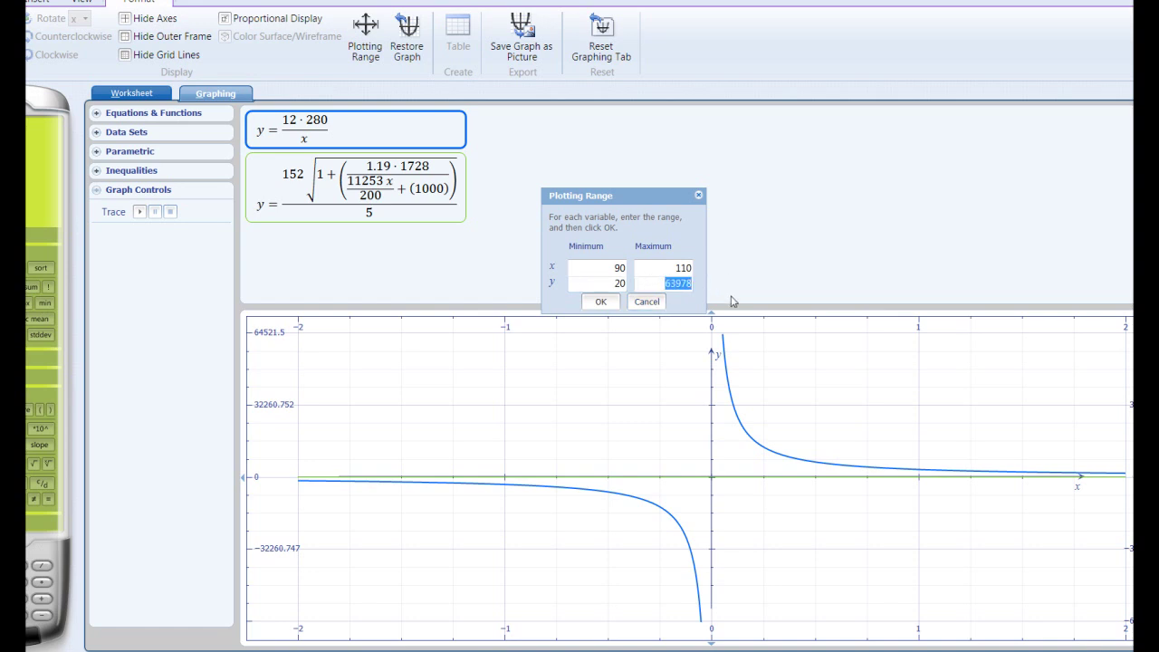
type("100")
left_click(598, 302)
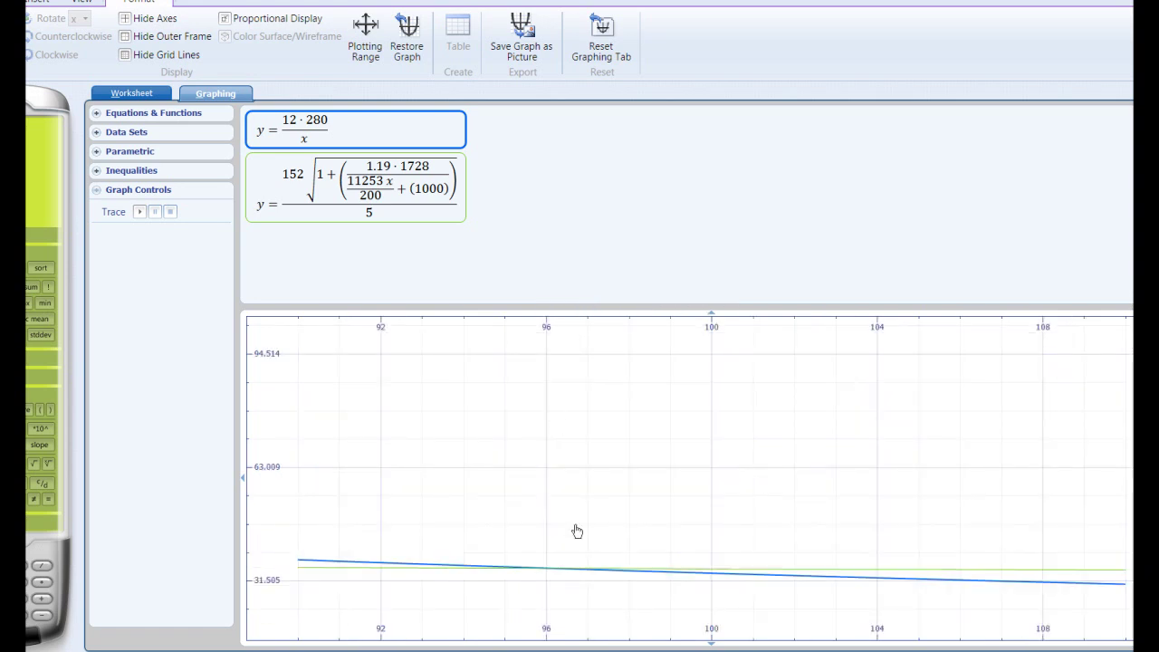
Pan and zoom the graph onto the curves' intersection near x ≈ 96, y ≈ 35.
left_click_drag(540, 577, 709, 530)
scroll(709, 529, "up", 5)
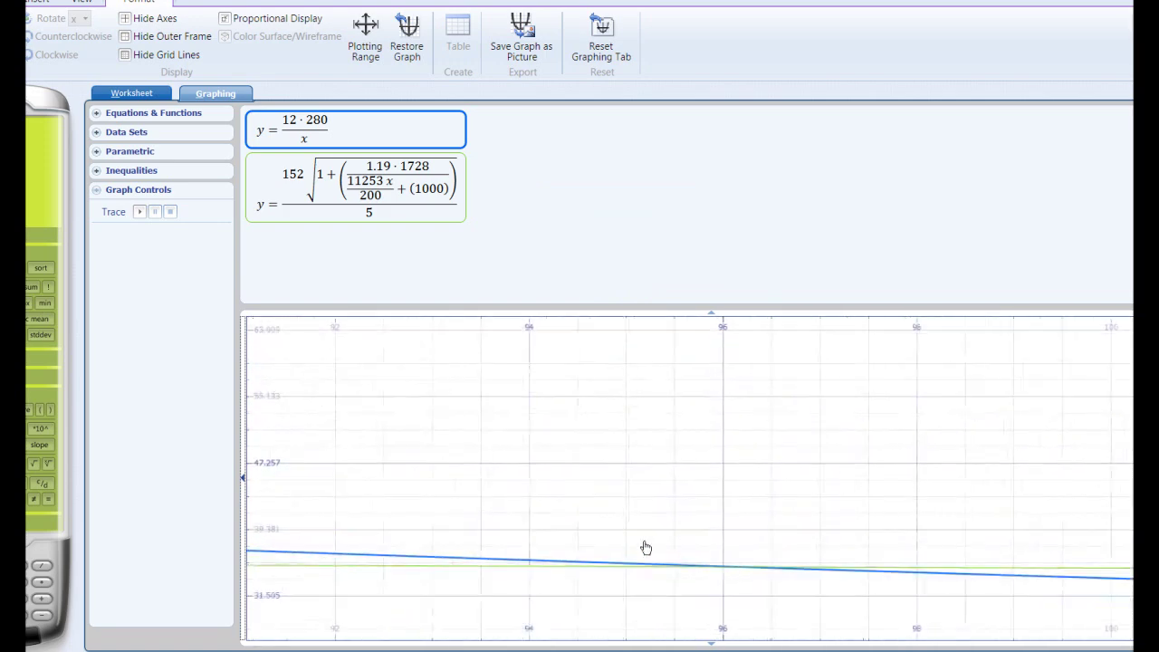
scroll(719, 485, "up", 4)
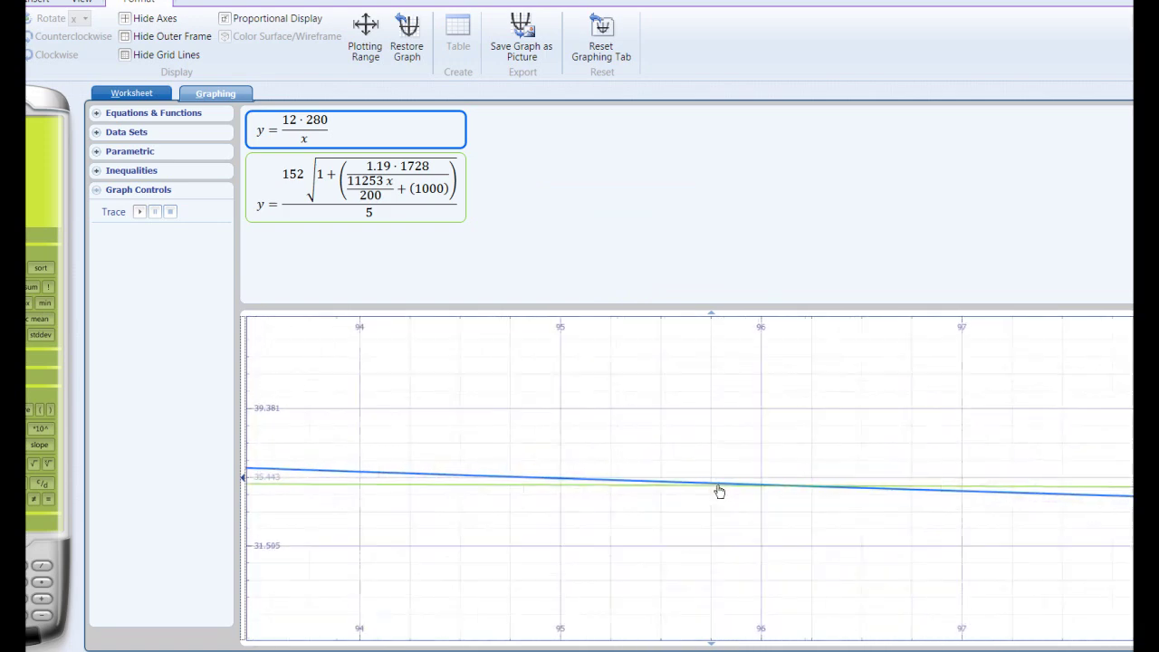
scroll(725, 498, "up", 3)
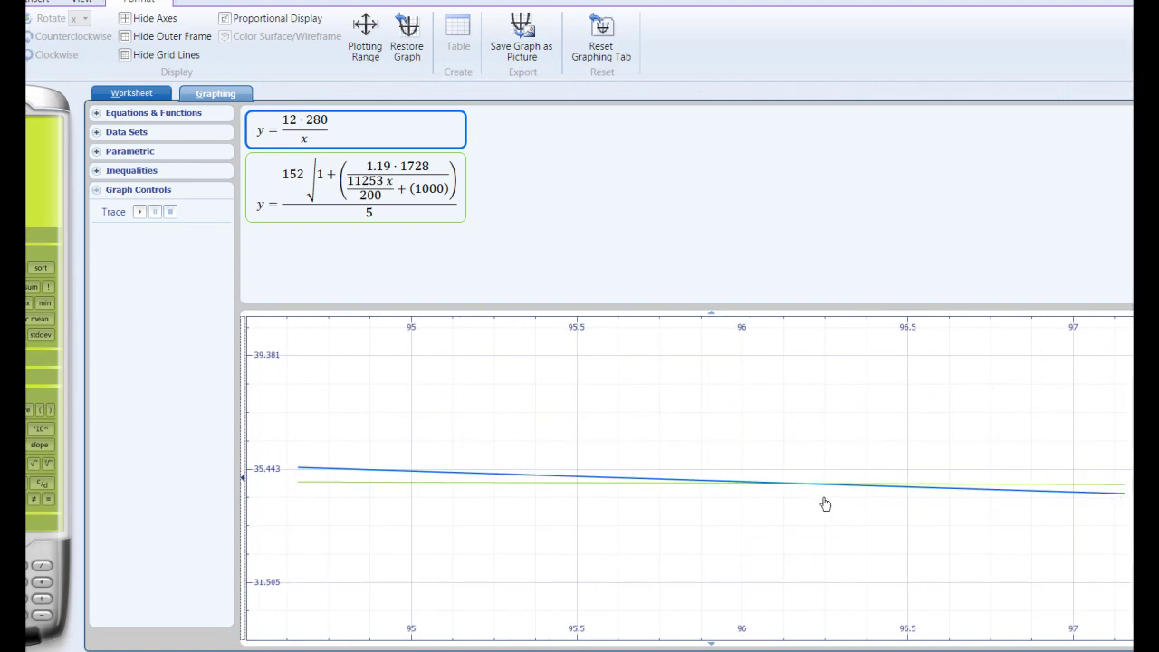
scroll(793, 496, "up", 4)
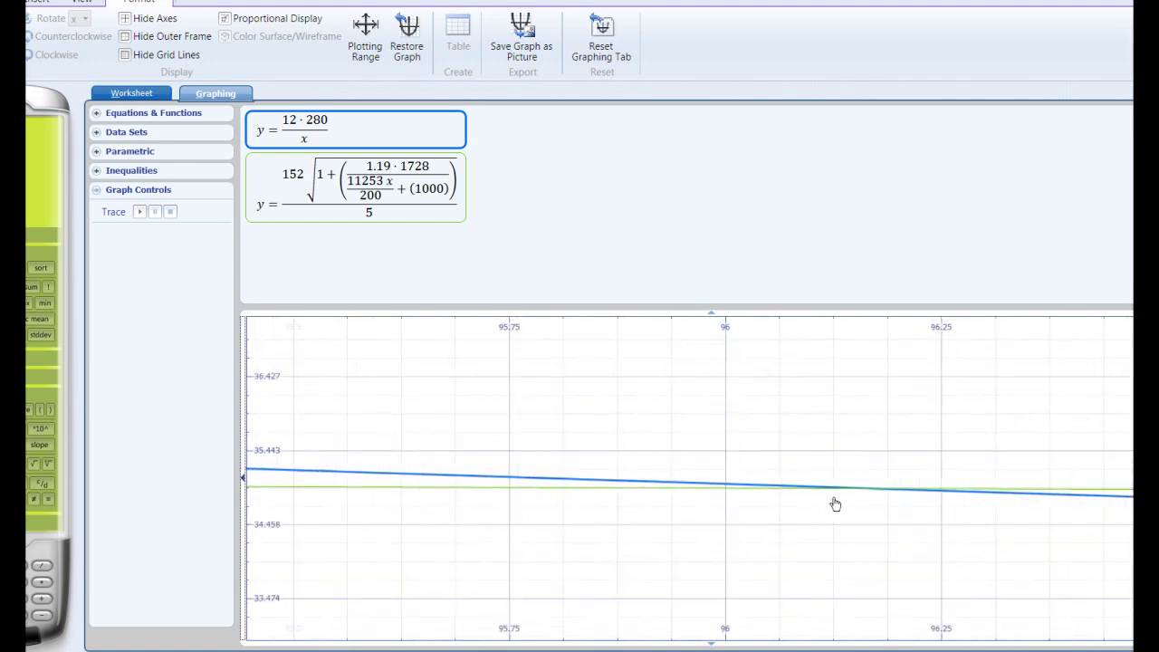
scroll(543, 489, "down", 1)
scroll(574, 497, "up", 1)
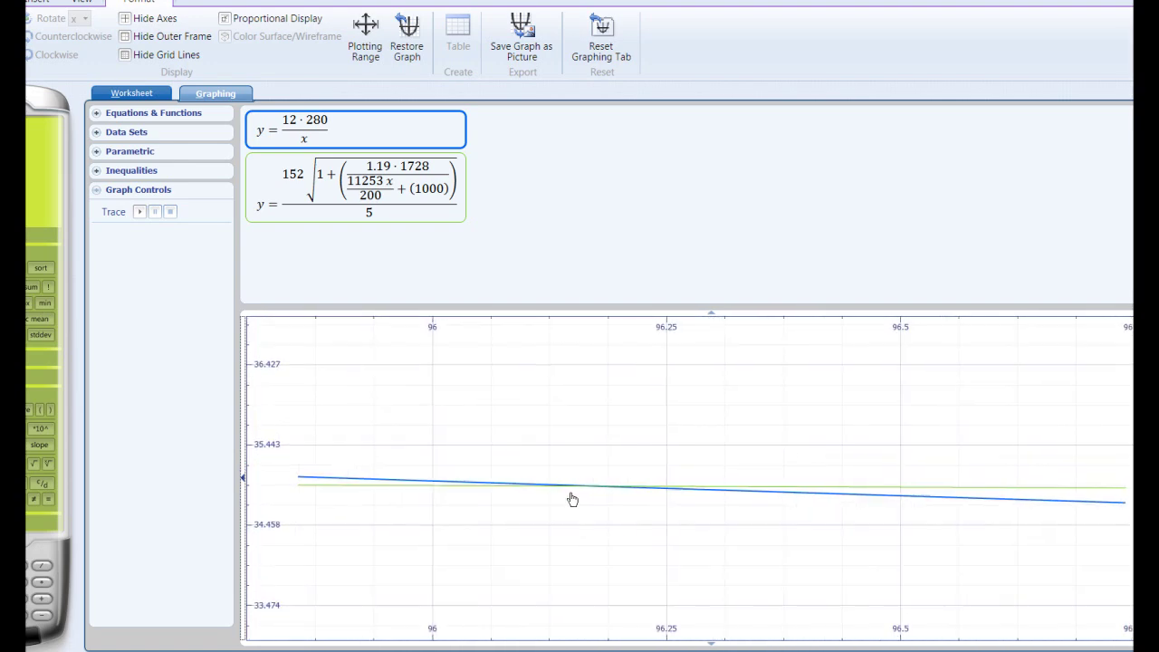